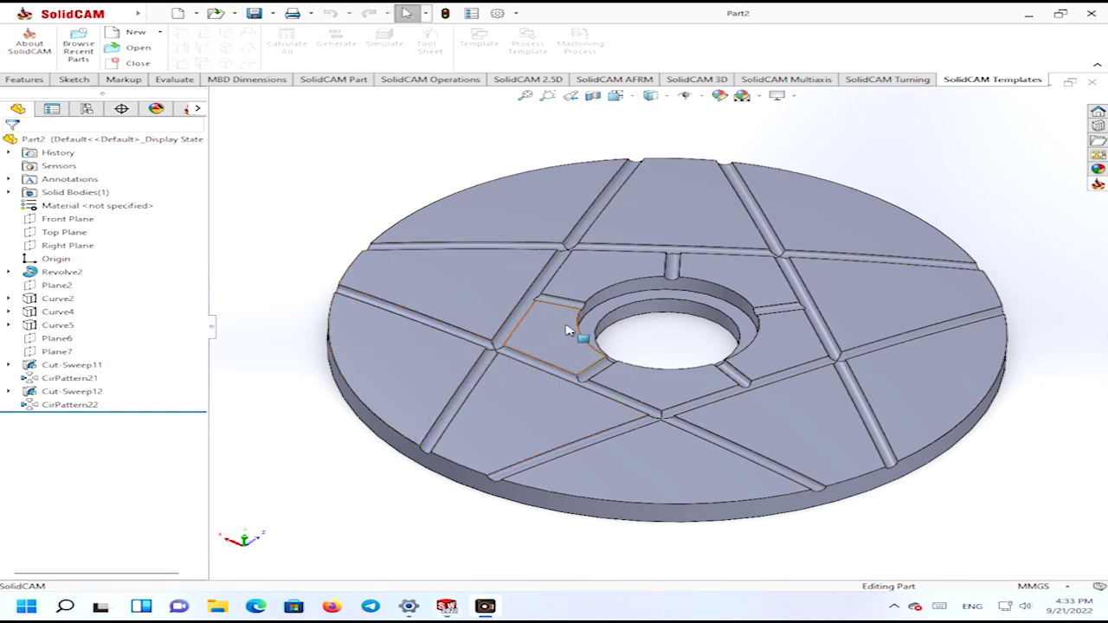
Step: Orbit the disc to flatter, more edge-on views and show the feature tools
scroll(529, 396, up, 1)
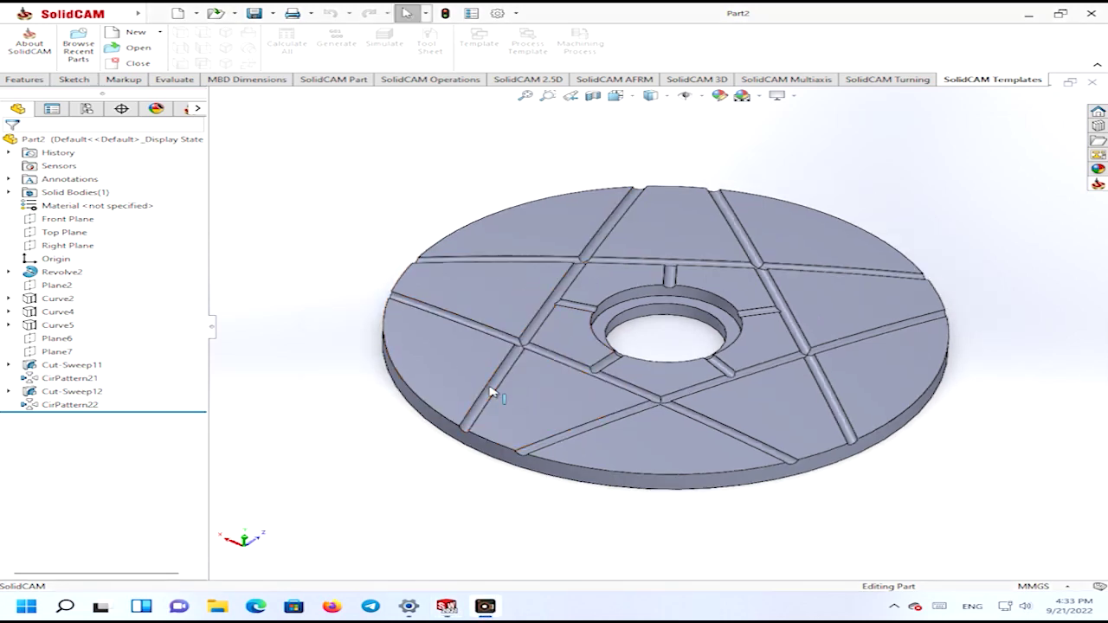
middle_drag(511, 389, 510, 352)
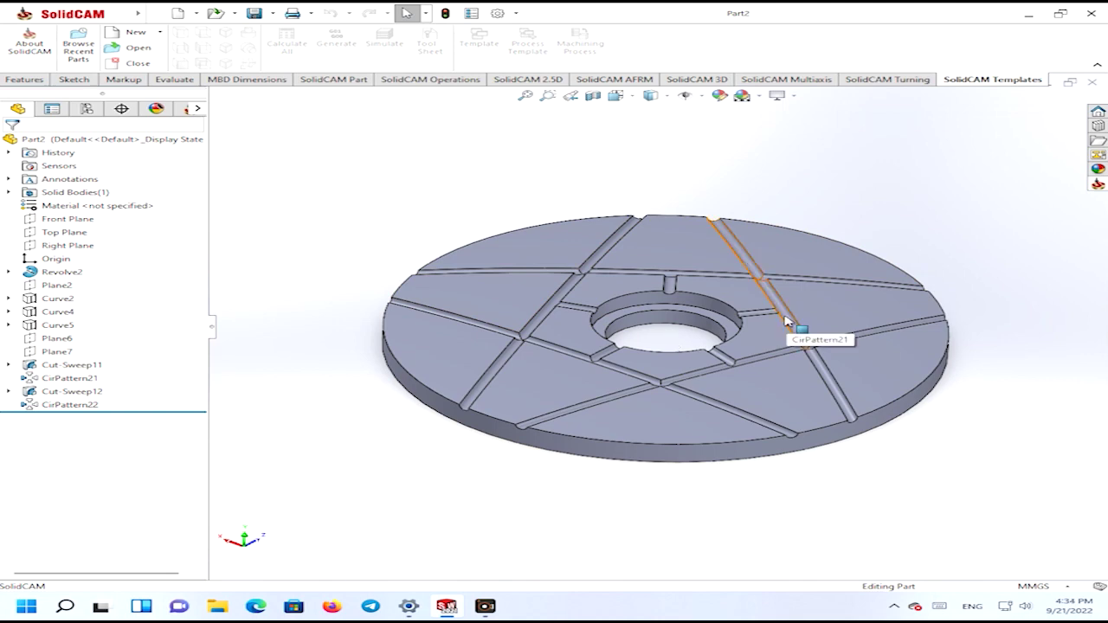
middle_drag(787, 338, 784, 294)
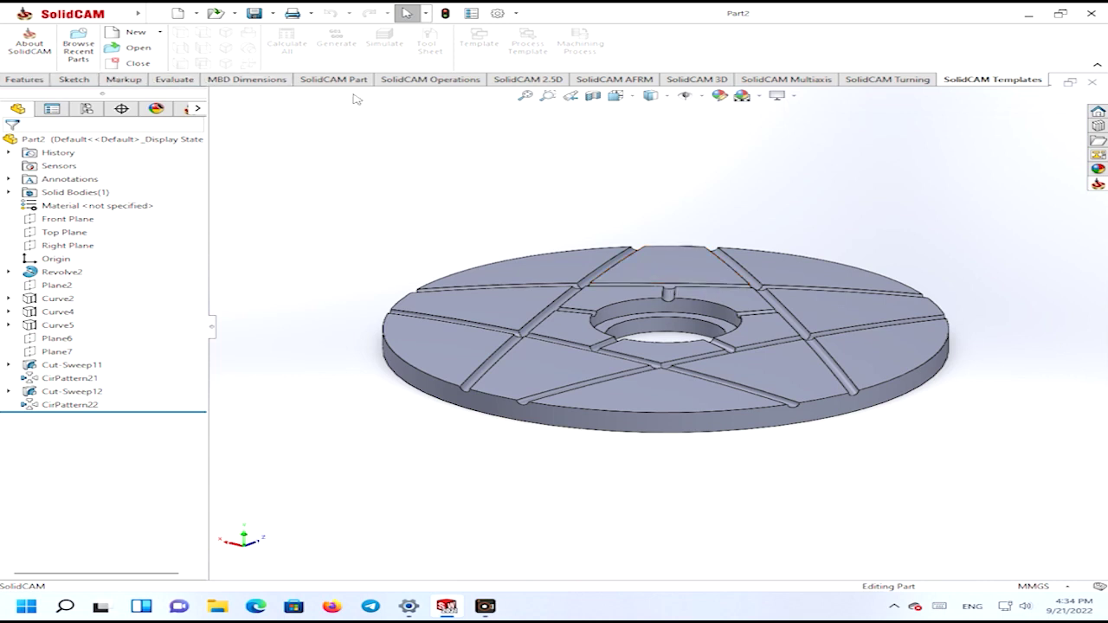
click(33, 82)
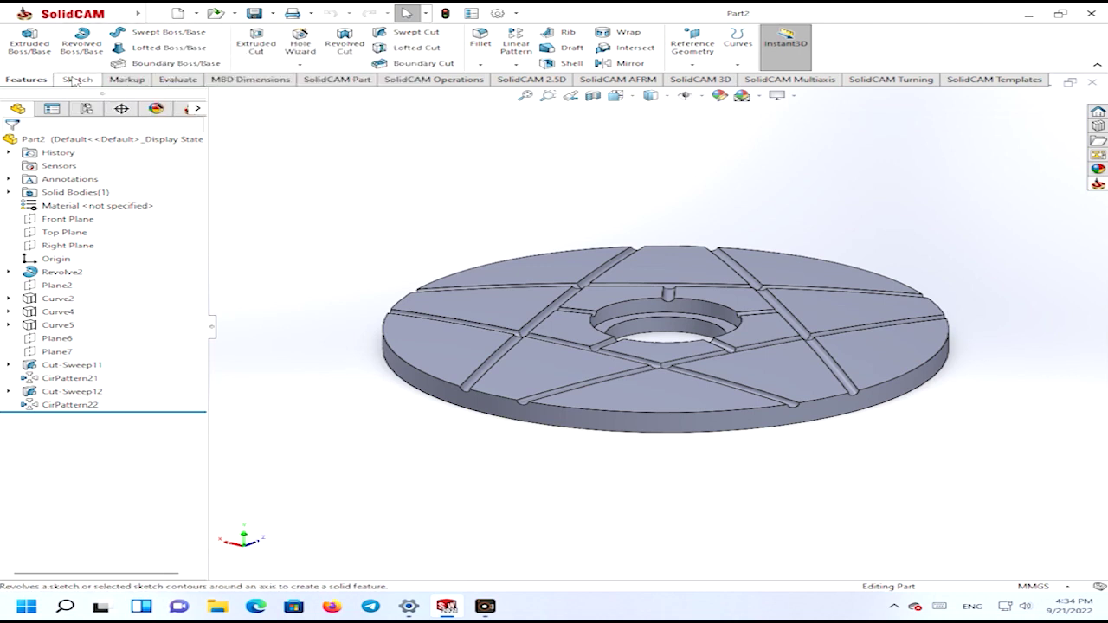
Step: Create an External, Metric milling CAM-Part named Part2-2 on the AWEA1000-FANUC machine
click(75, 80)
click(347, 14)
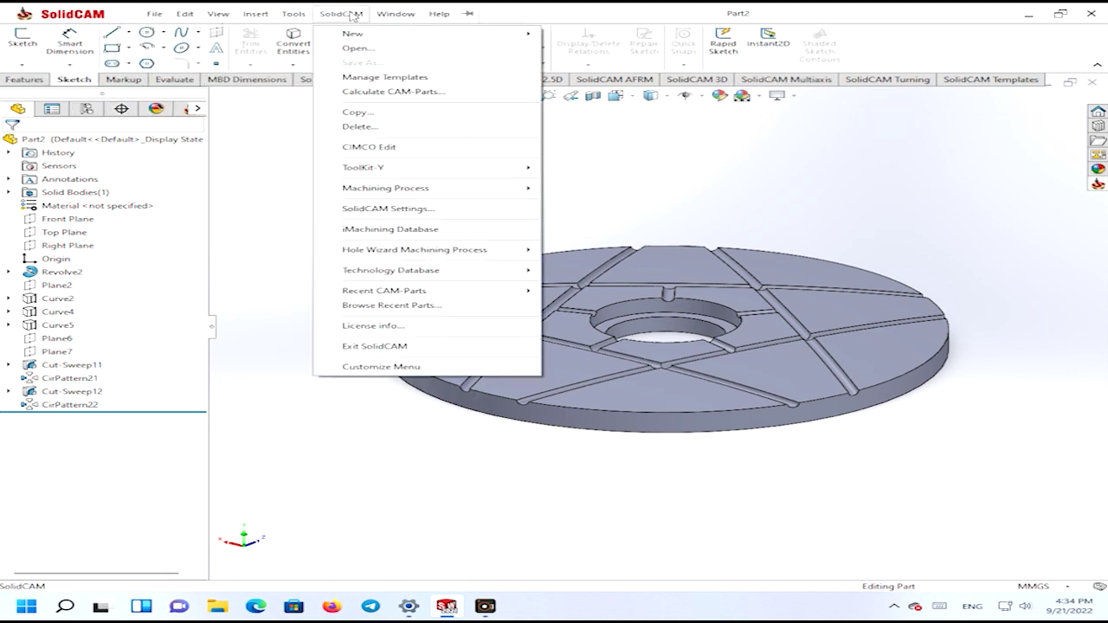
mouse_move(354, 34)
click(572, 34)
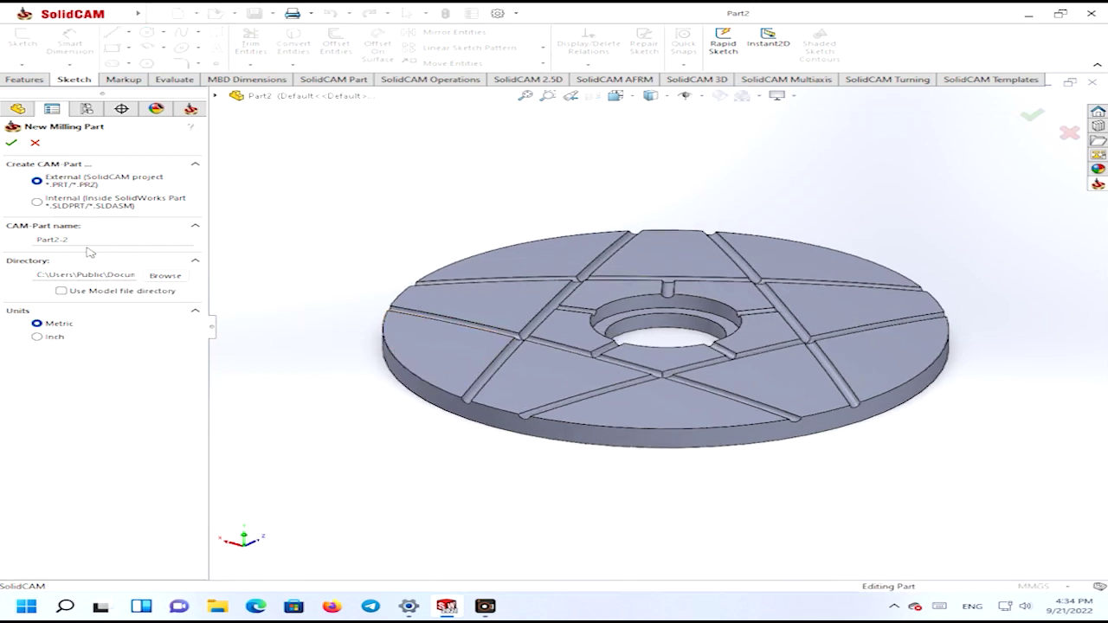
click(12, 144)
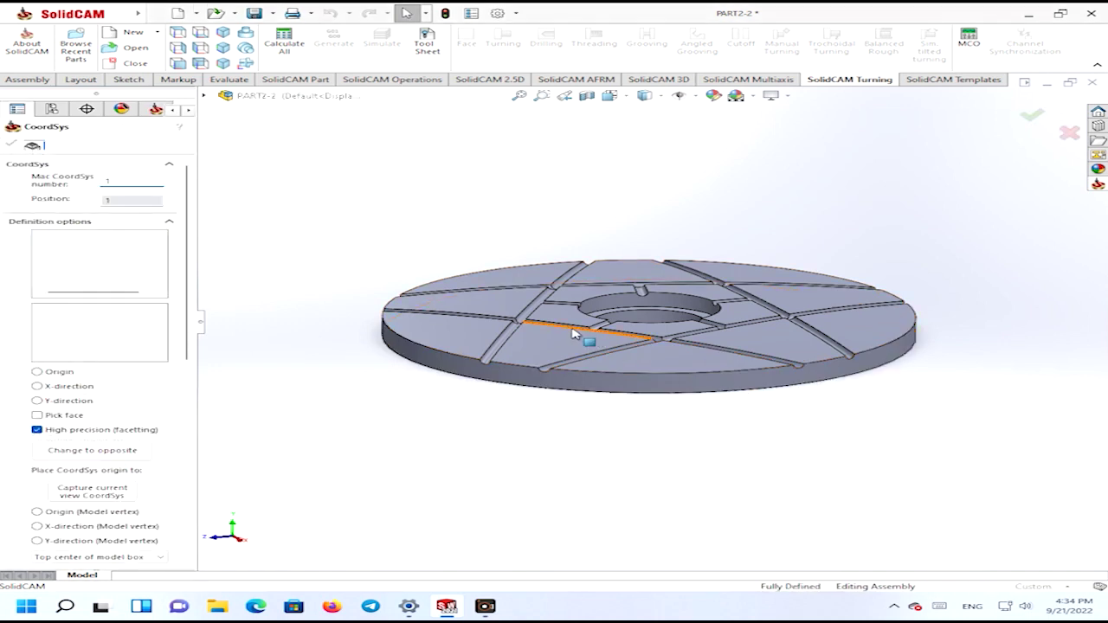
Step: Put the coordinate system on the disc's top face and flip Z upward, checking the axes
click(538, 320)
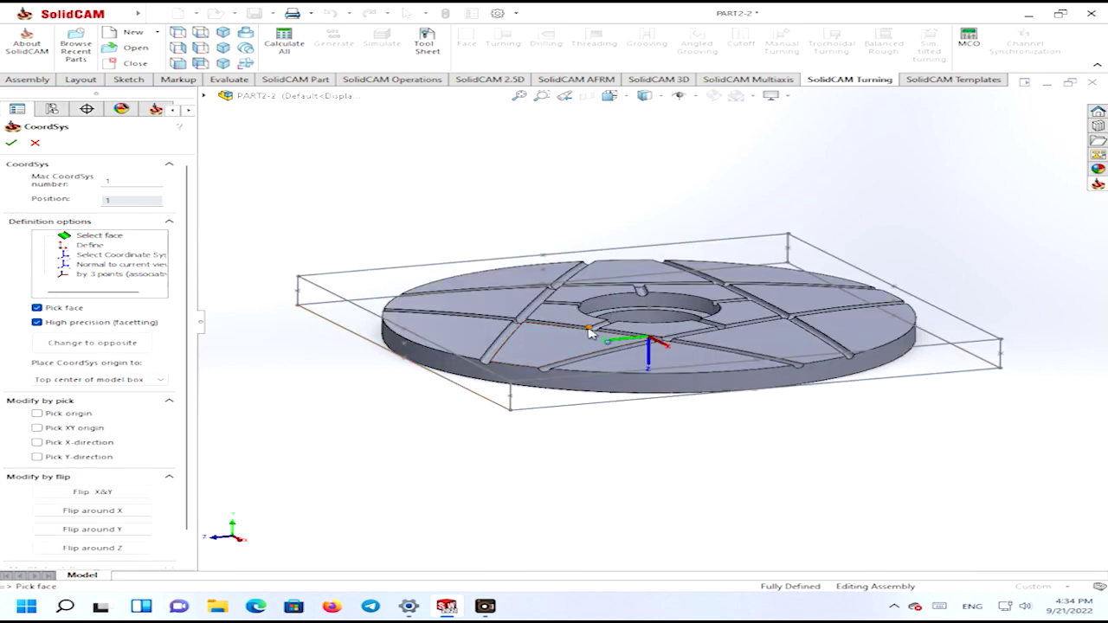
mouse_move(589, 334)
middle_down()
mouse_move(631, 323)
mouse_move(640, 343)
middle_up()
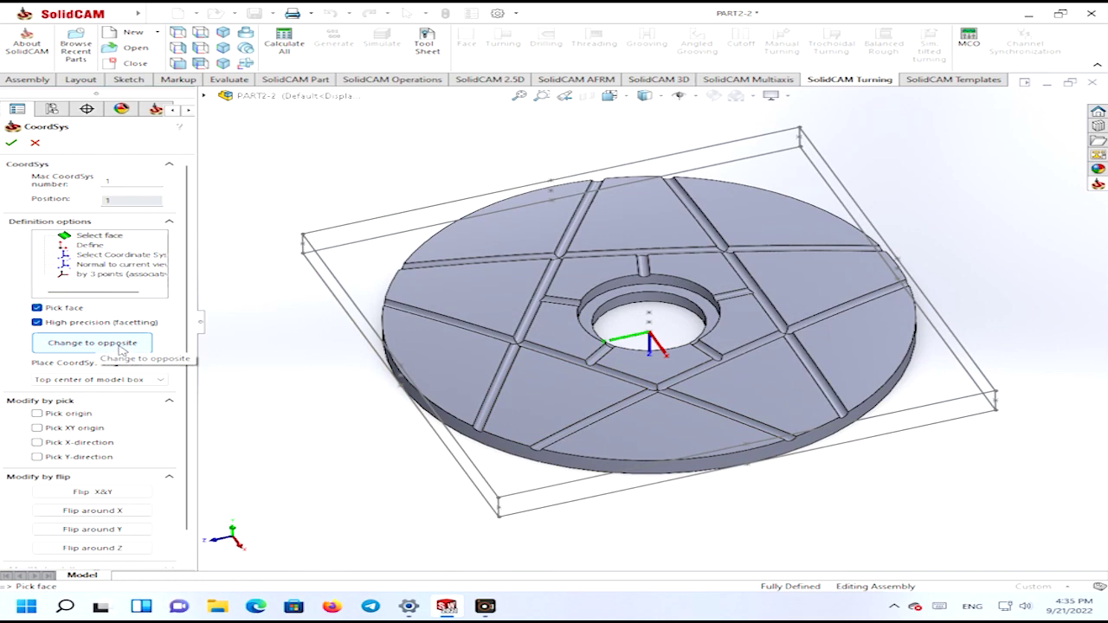
click(121, 344)
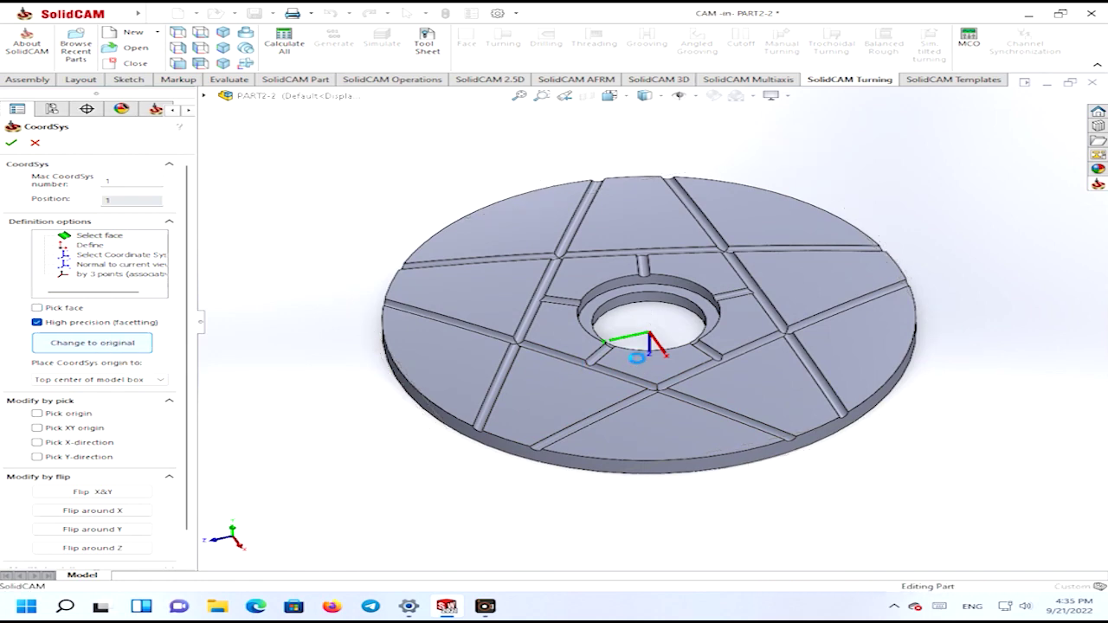
middle_drag(637, 358, 533, 325)
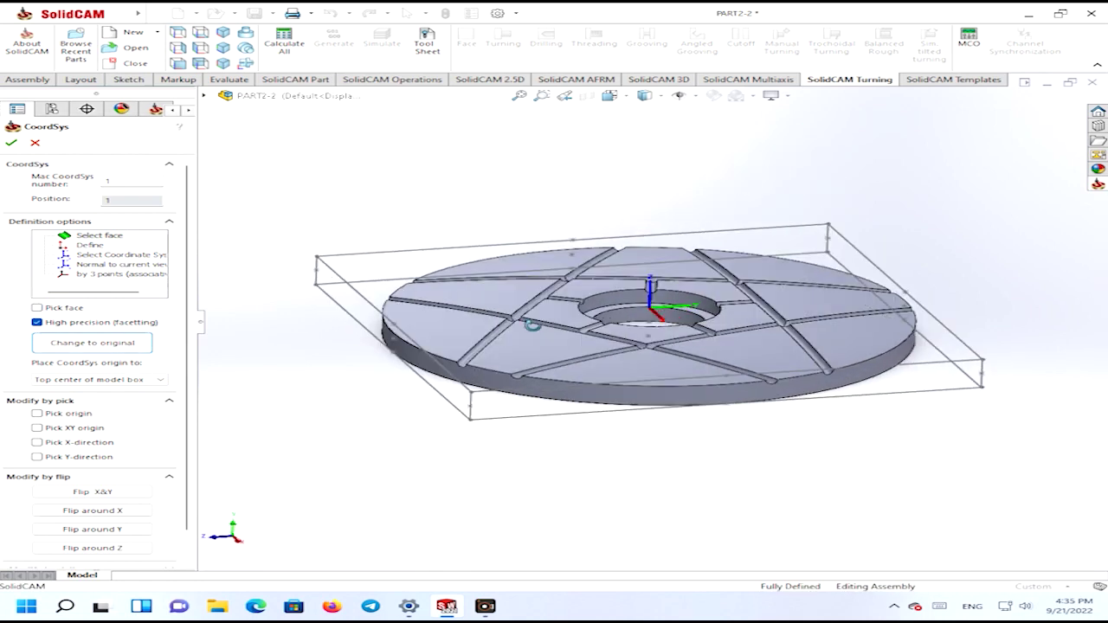
middle_drag(662, 305, 676, 307)
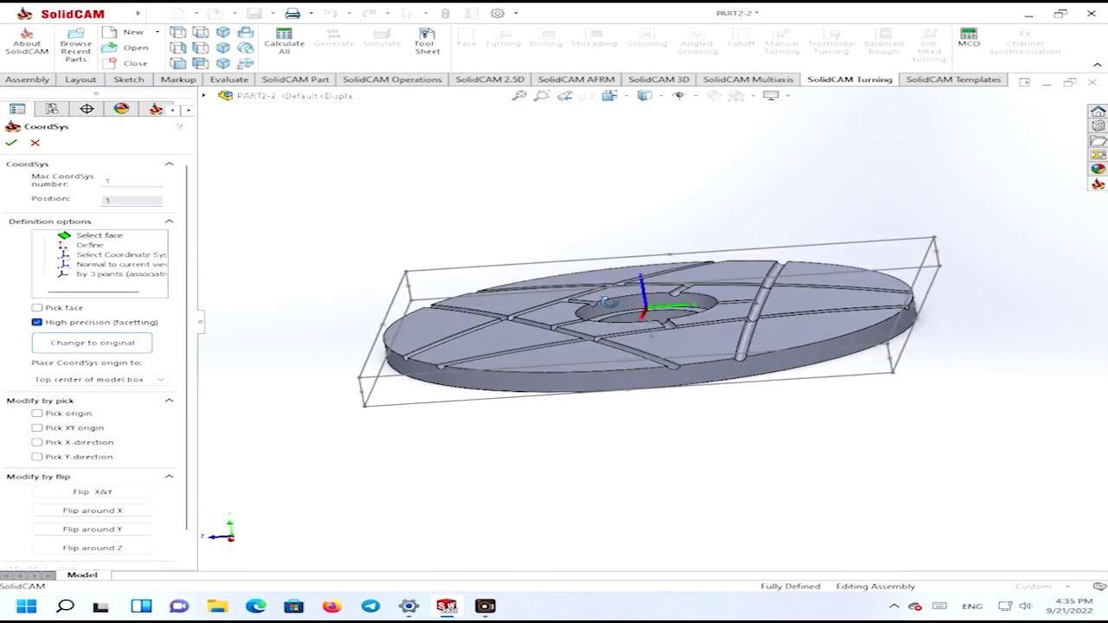
mouse_move(593, 232)
middle_down()
mouse_move(512, 344)
mouse_move(493, 346)
middle_up()
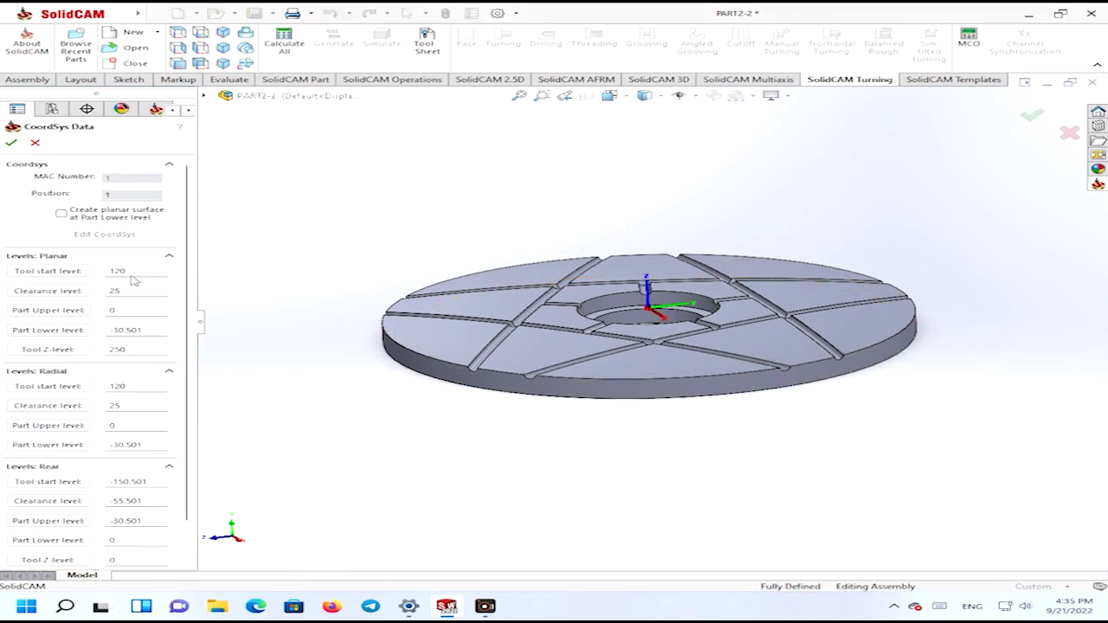
Step: Accept the coordinate system data (clearance 25, lower level -30.501) and bring up the Stock definition
click(10, 142)
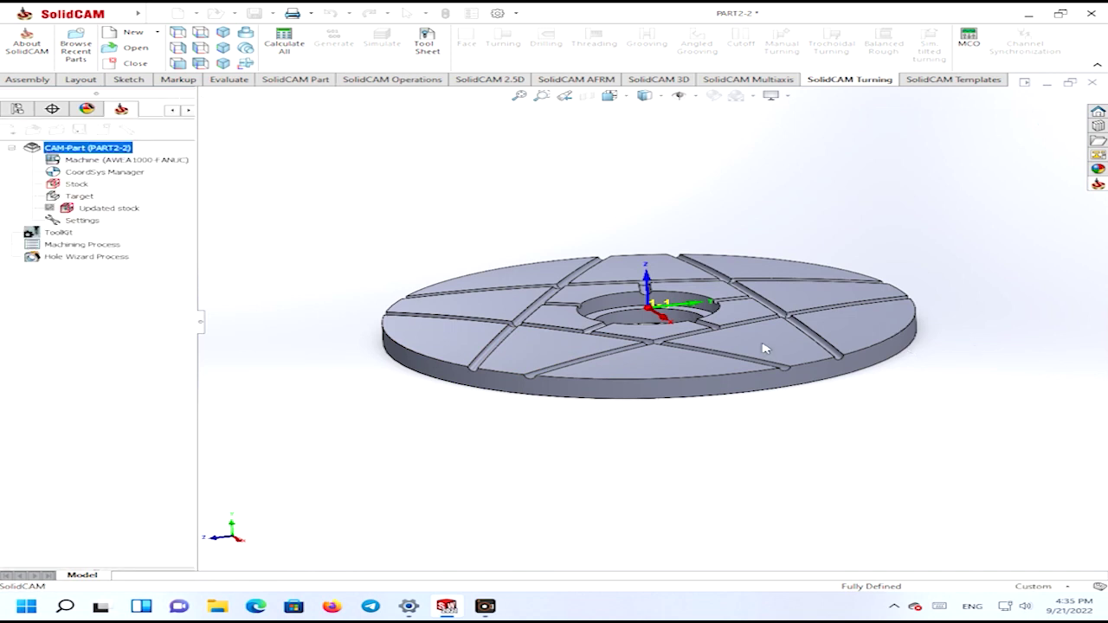
mouse_move(628, 382)
middle_down()
mouse_move(649, 376)
mouse_move(638, 354)
mouse_move(652, 357)
mouse_move(660, 340)
mouse_move(519, 285)
mouse_move(522, 336)
mouse_move(540, 305)
middle_up()
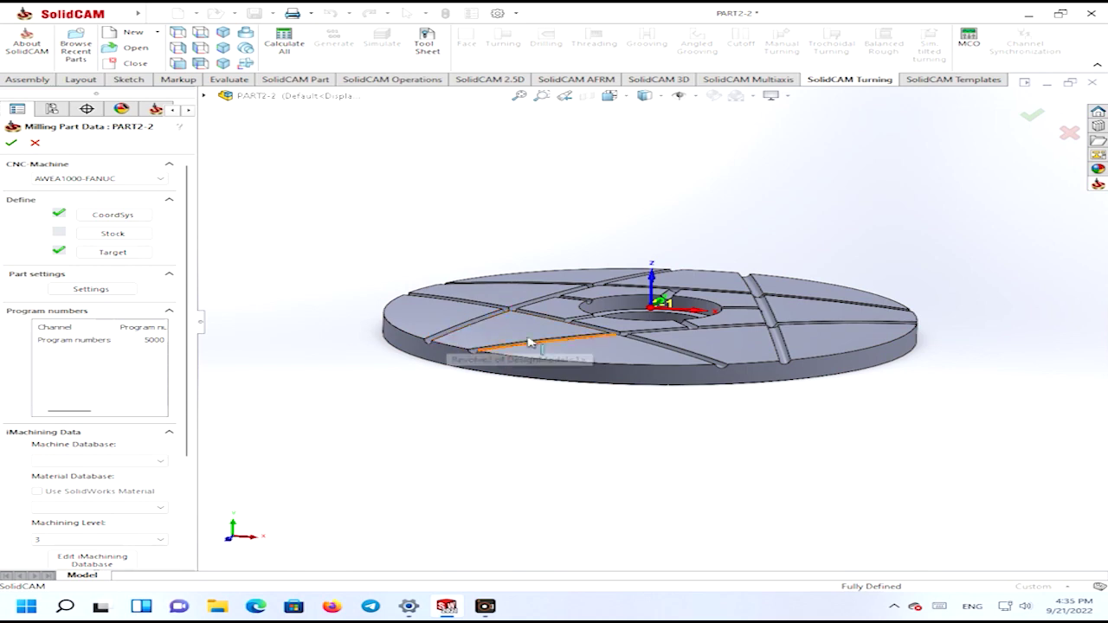
middle_drag(511, 342, 594, 330)
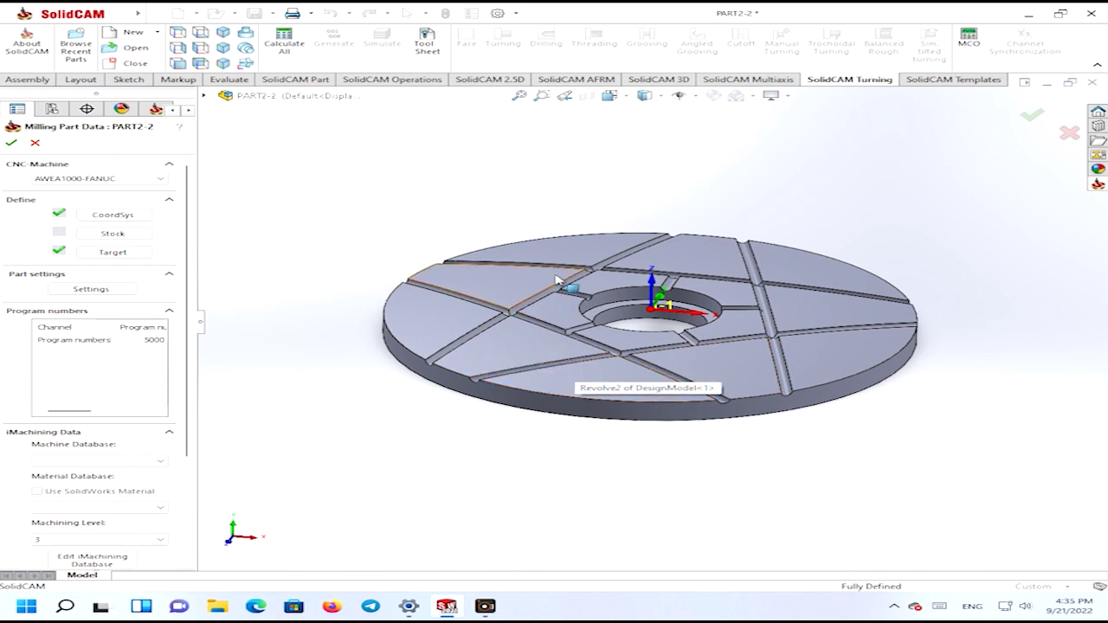
click(113, 234)
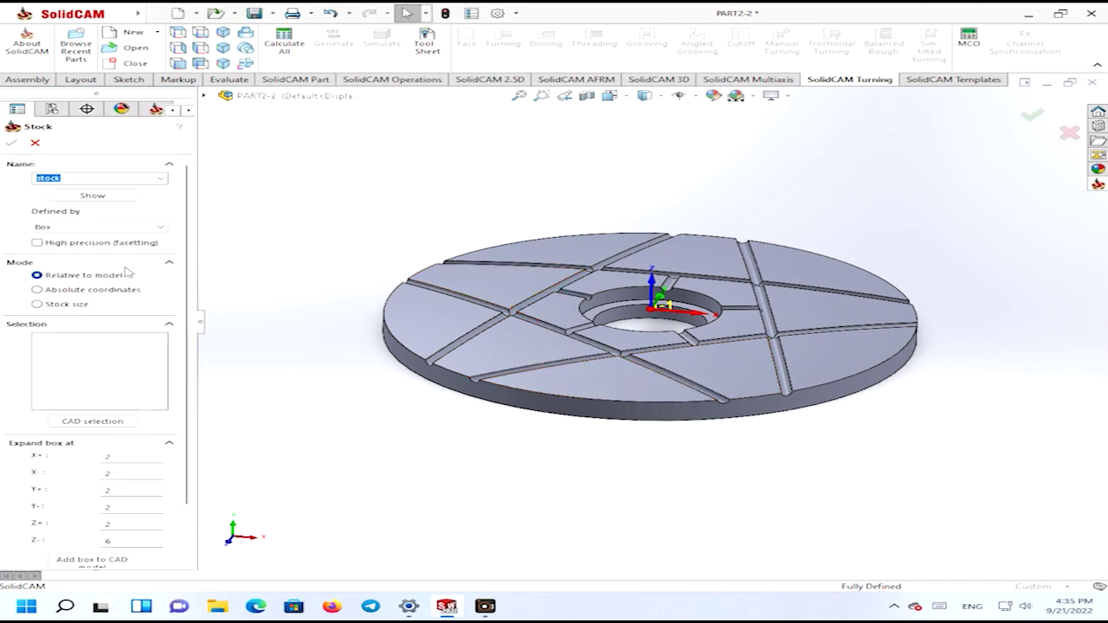
Step: Define the stock by the disc's 3D model body and confirm the Milling Part Data
click(141, 230)
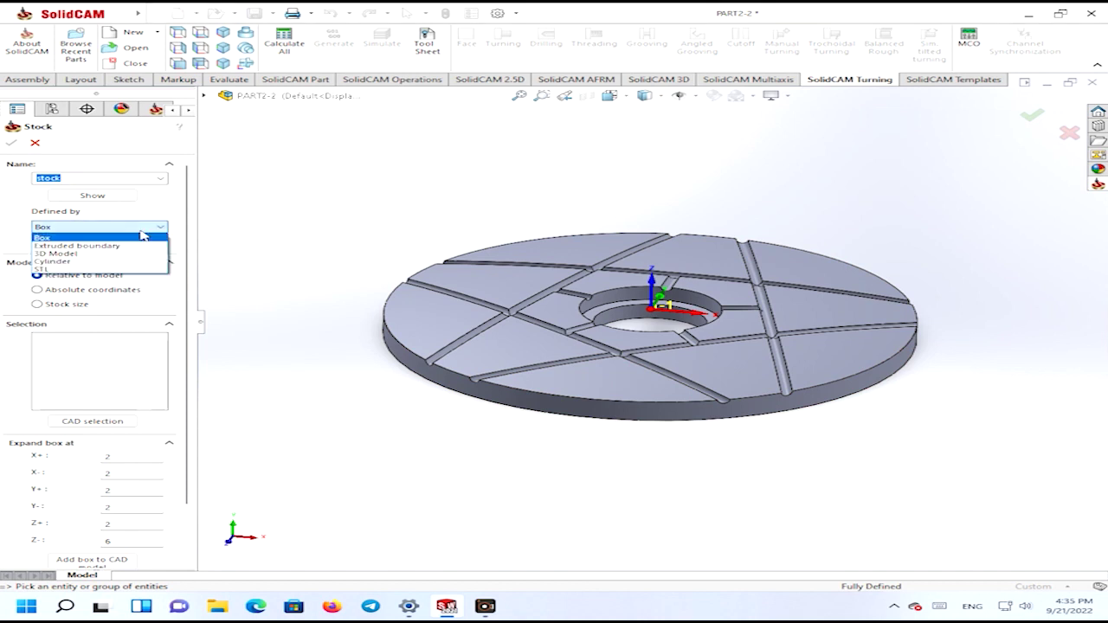
click(87, 253)
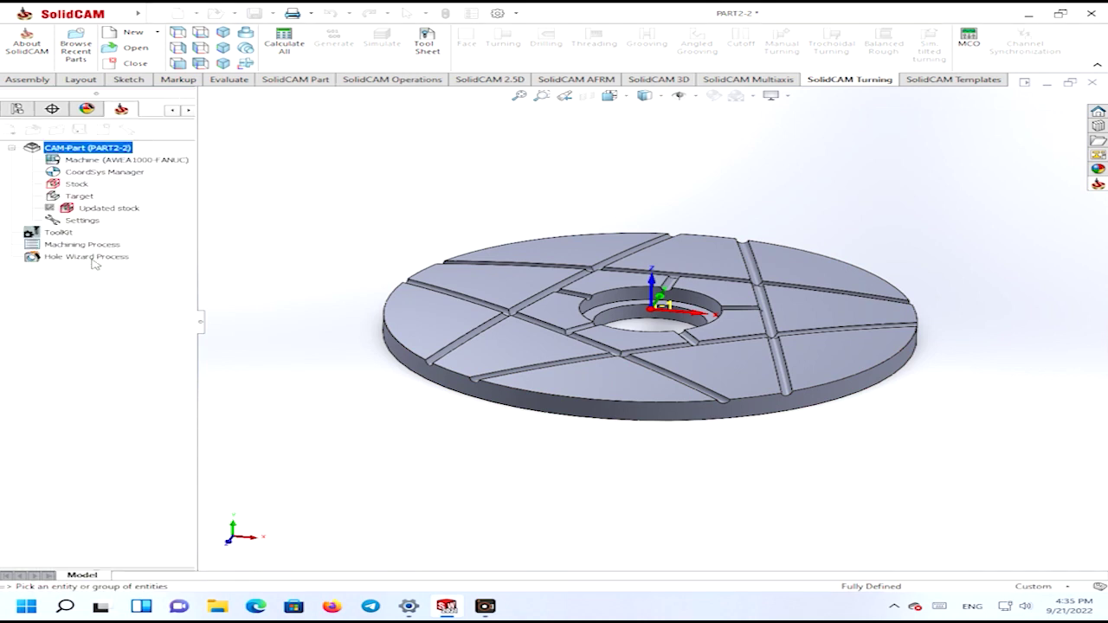
click(492, 392)
click(9, 143)
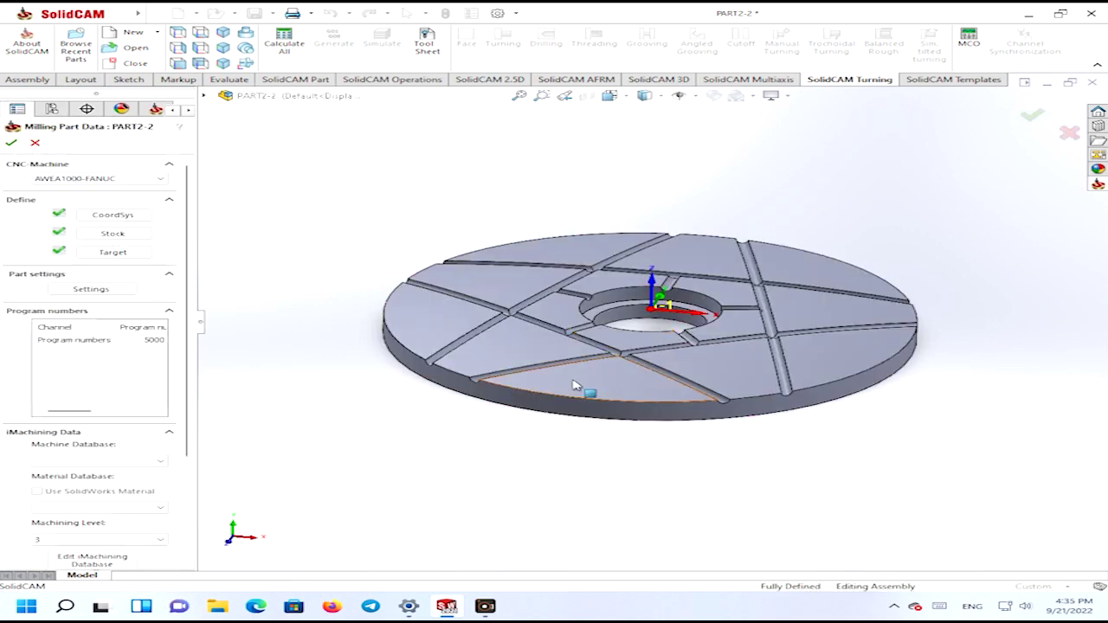
click(11, 145)
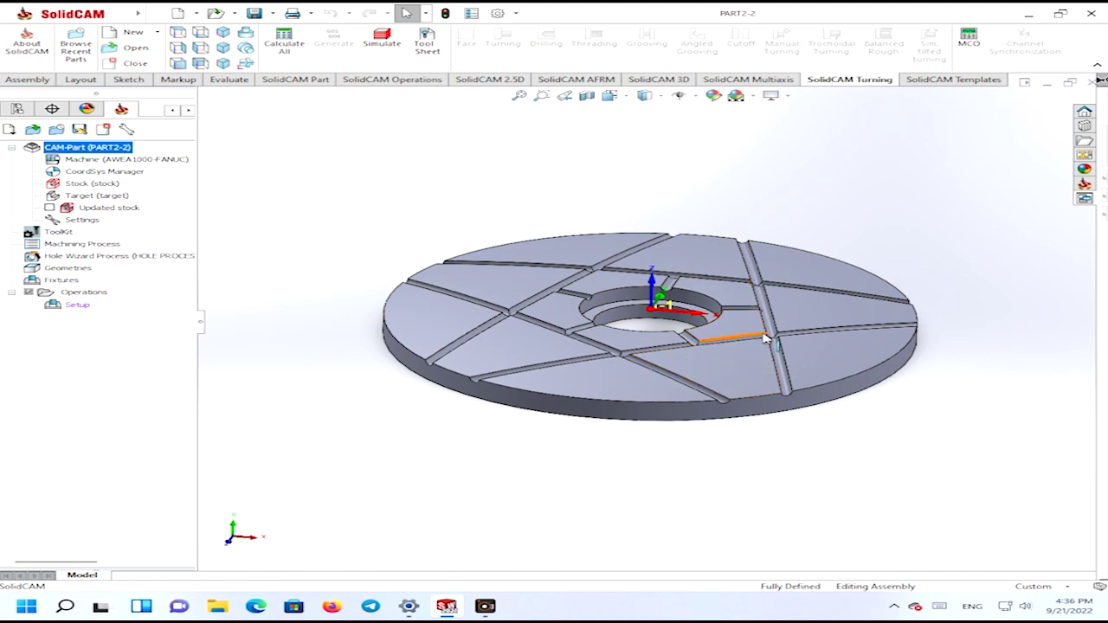
middle_drag(740, 305, 442, 176)
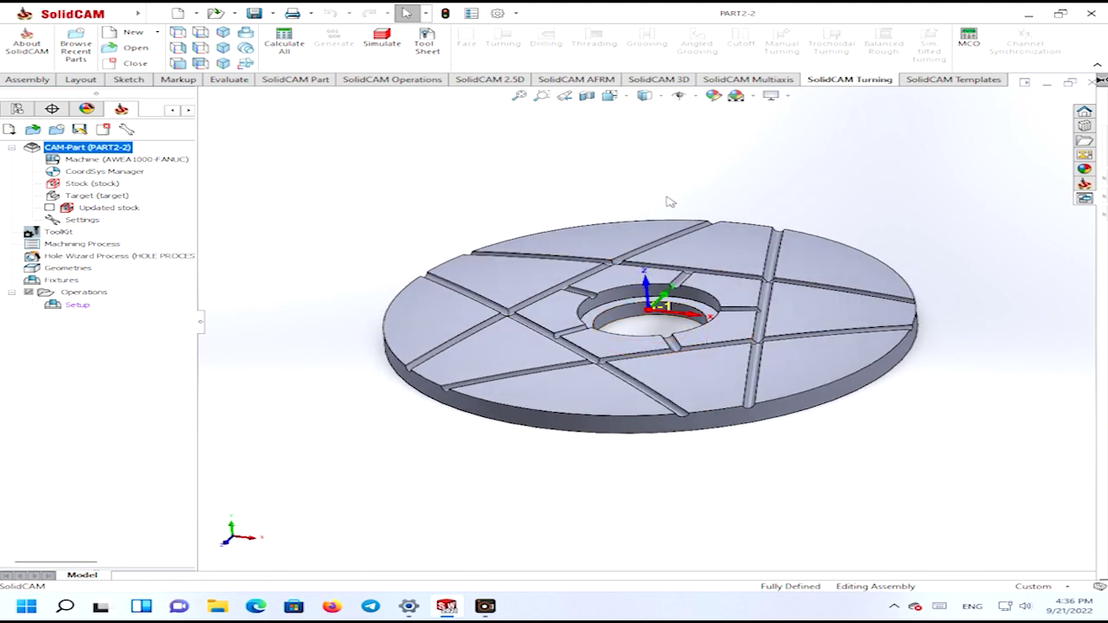
mouse_move(678, 229)
middle_down()
mouse_move(718, 228)
mouse_move(485, 338)
middle_up()
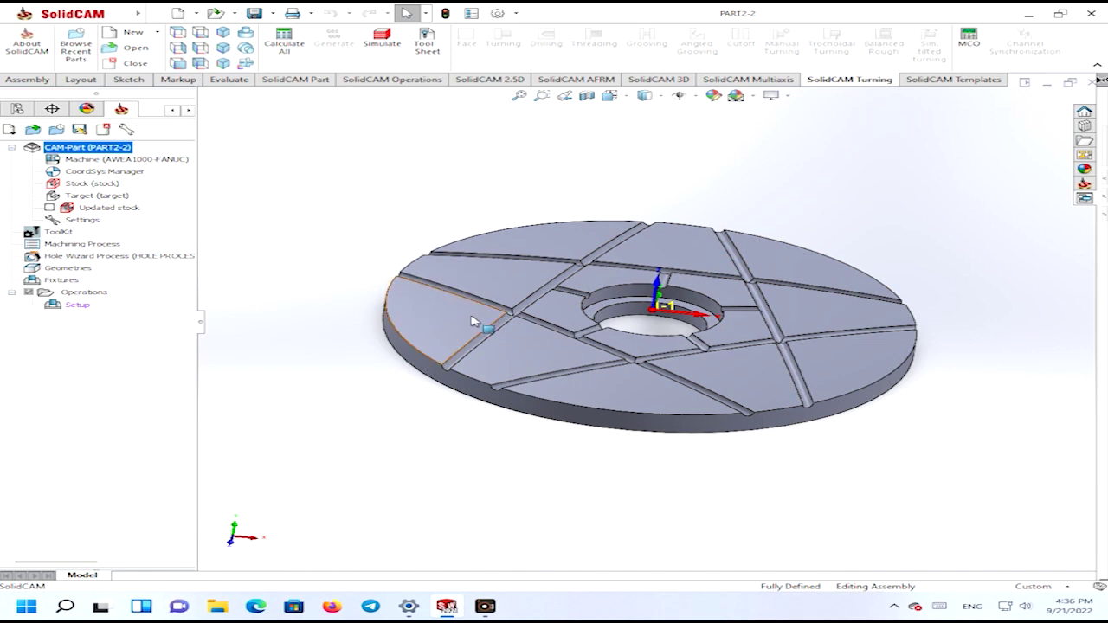
mouse_move(477, 336)
middle_down()
mouse_move(518, 292)
mouse_move(484, 298)
middle_up()
Step: Add a 3D HSM operation to the setup with Contour Rest machining as its technology
right_click(77, 306)
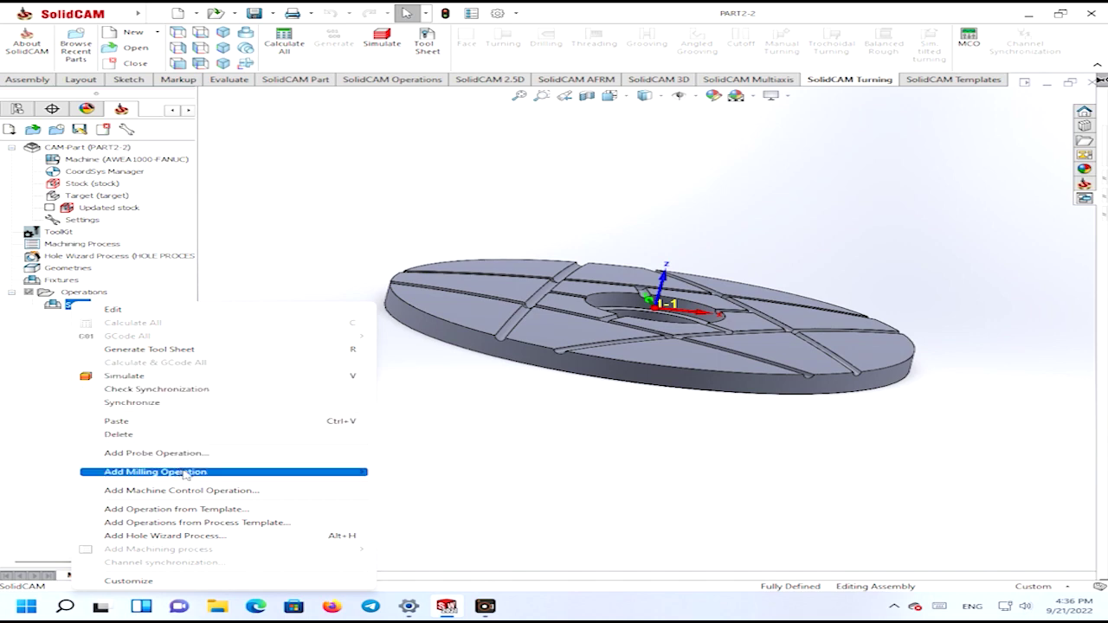
mouse_move(156, 472)
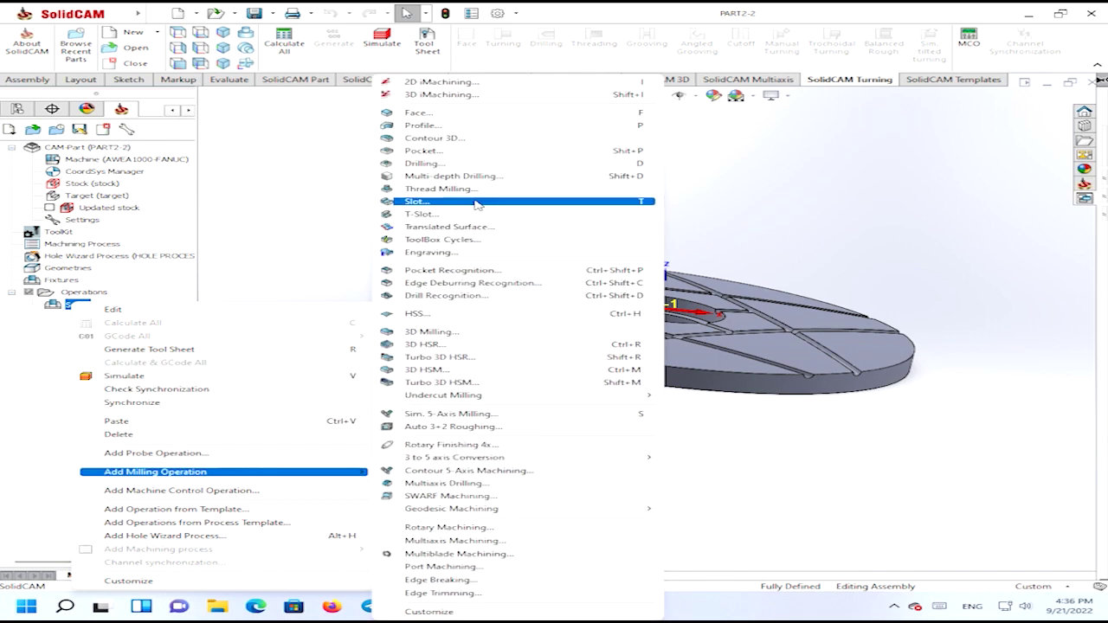
click(447, 370)
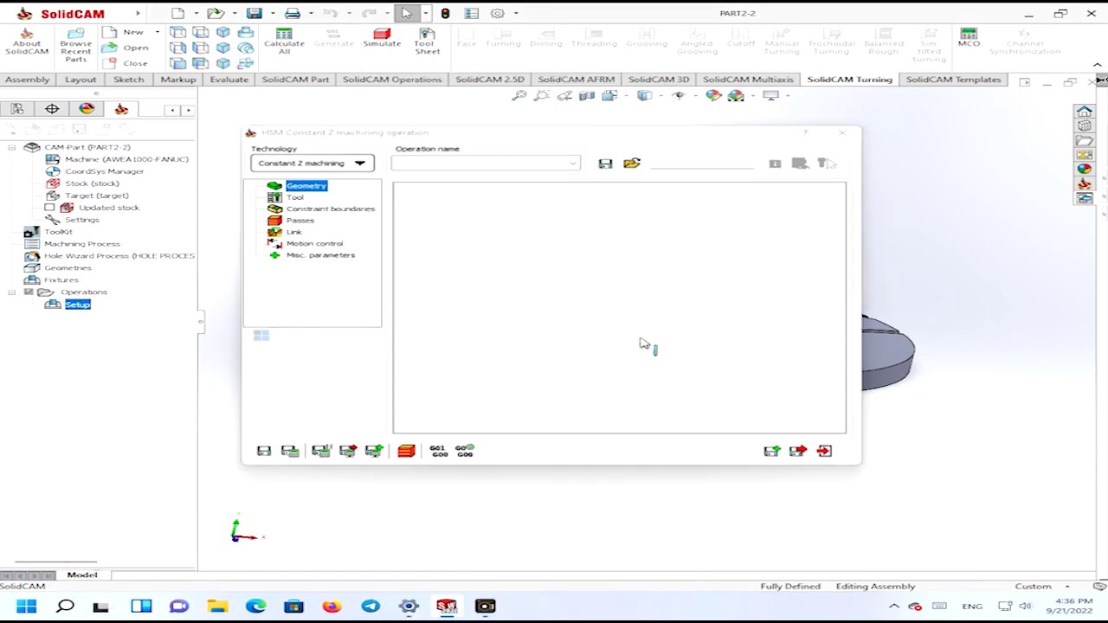
click(354, 159)
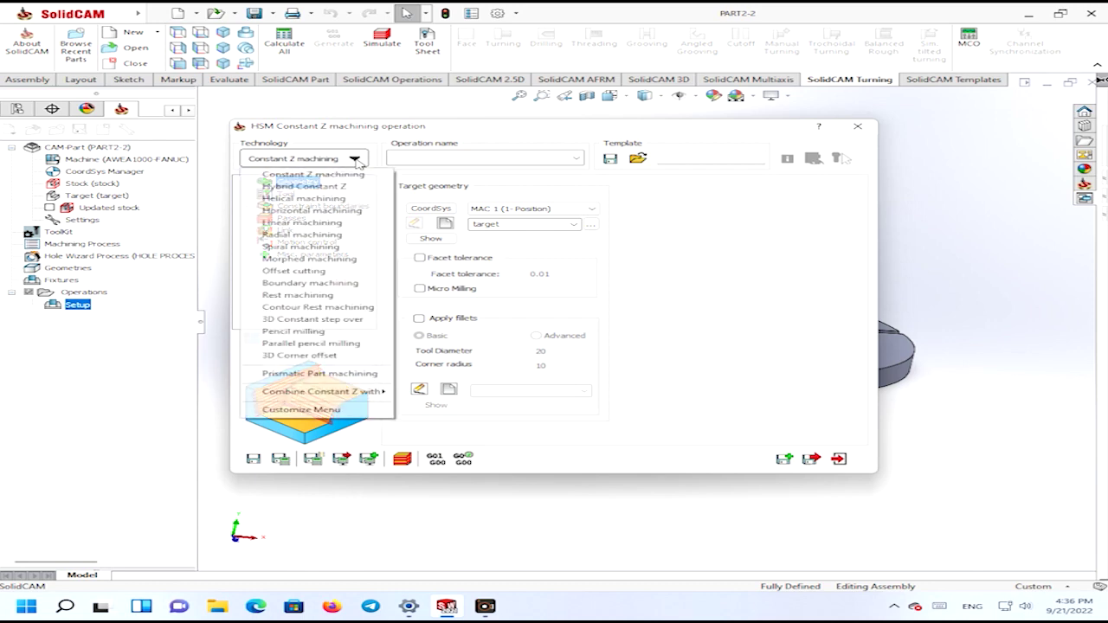
click(320, 247)
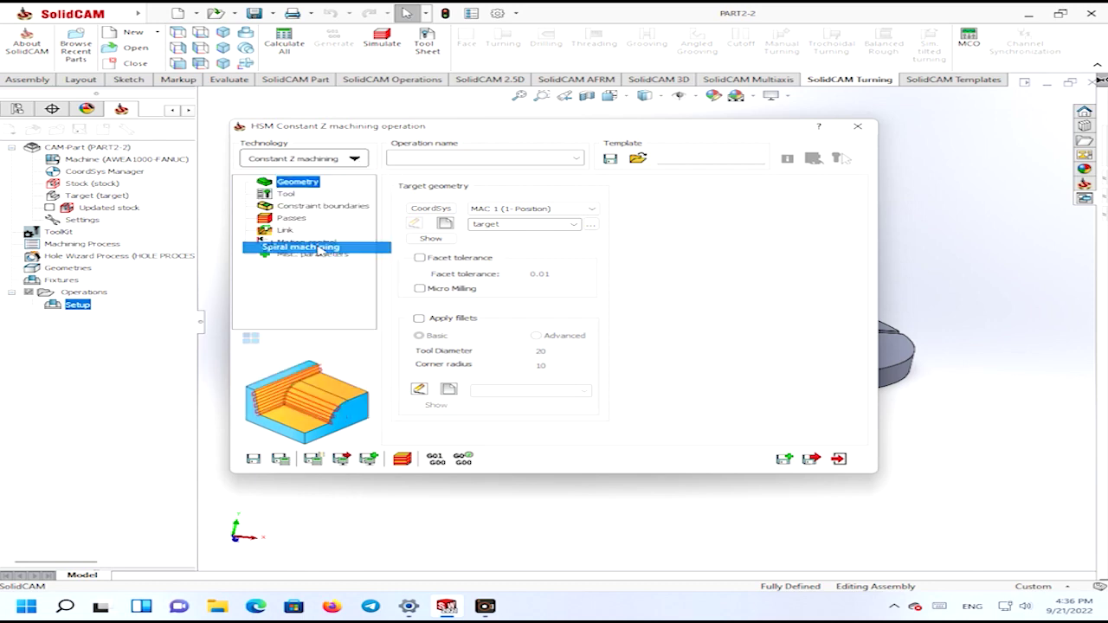
click(360, 162)
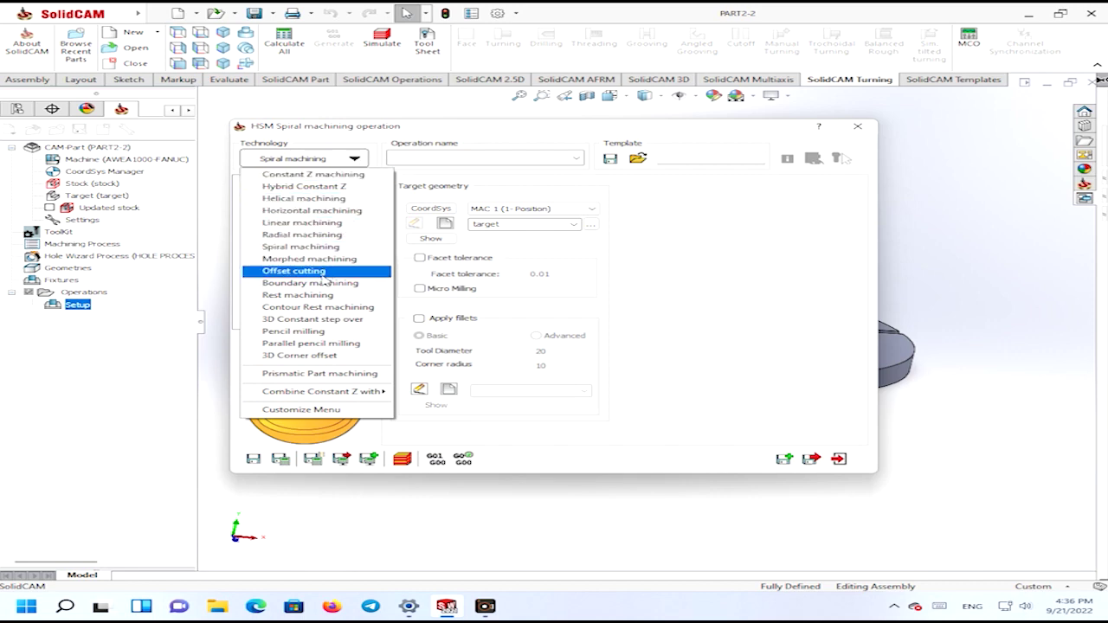
click(324, 282)
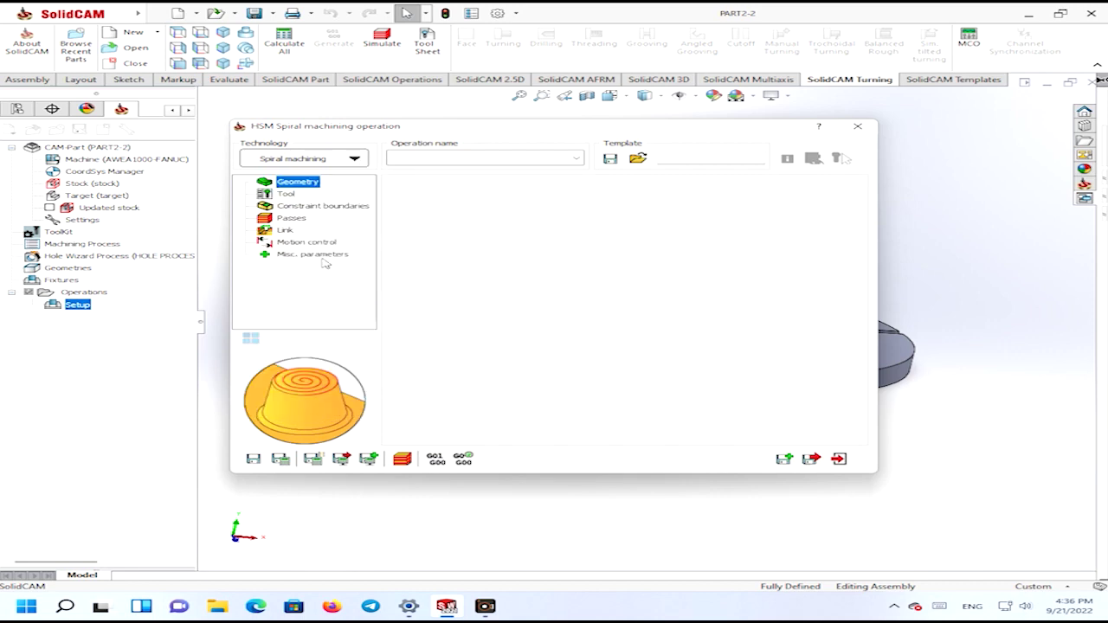
click(355, 161)
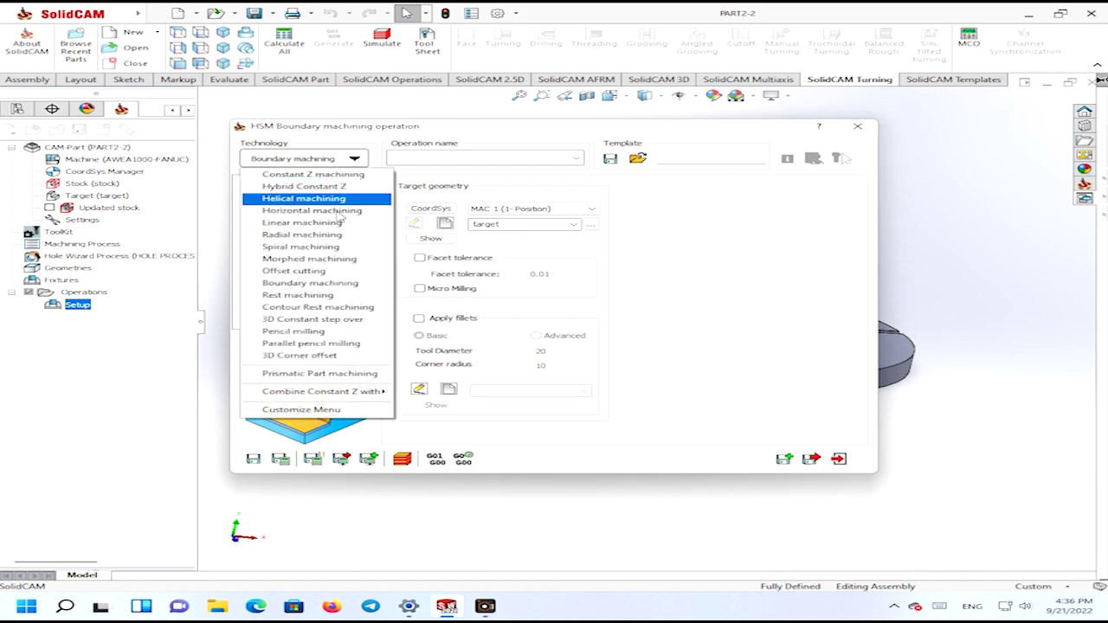
click(321, 307)
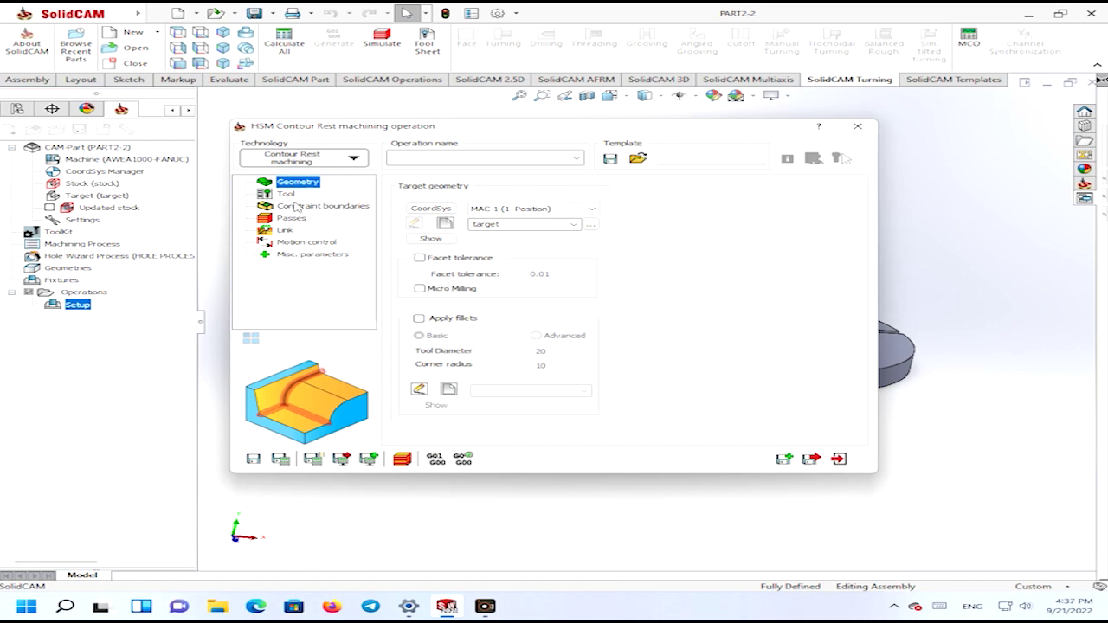
Step: Assign tool 1 as a ball nose mill with 8 mm diameter and 4 mm corner radius
click(287, 195)
click(511, 387)
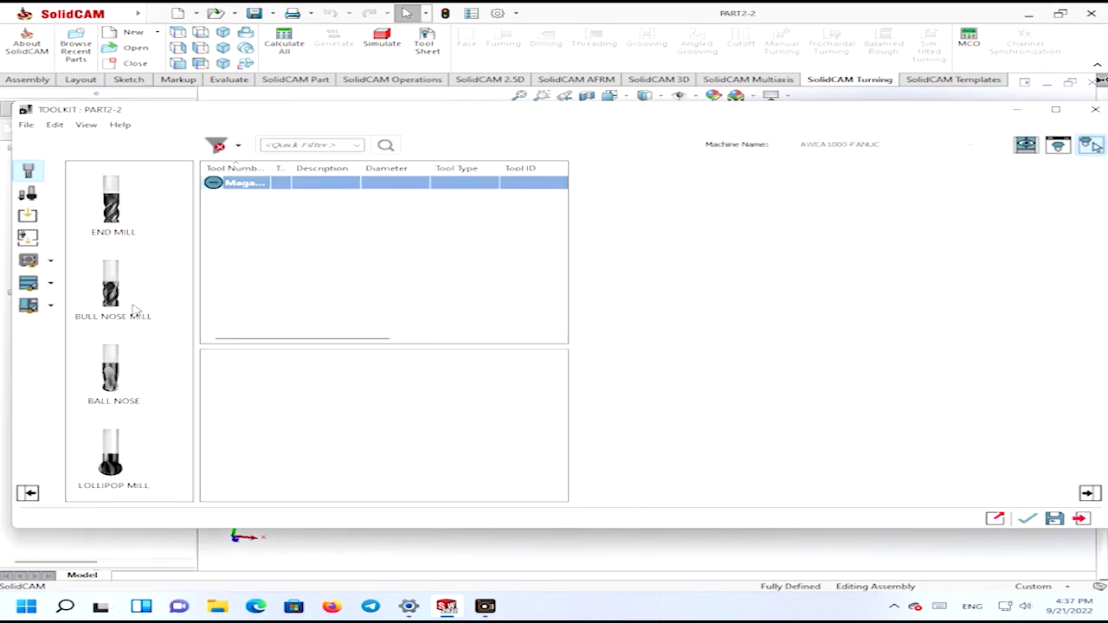
double_click(113, 370)
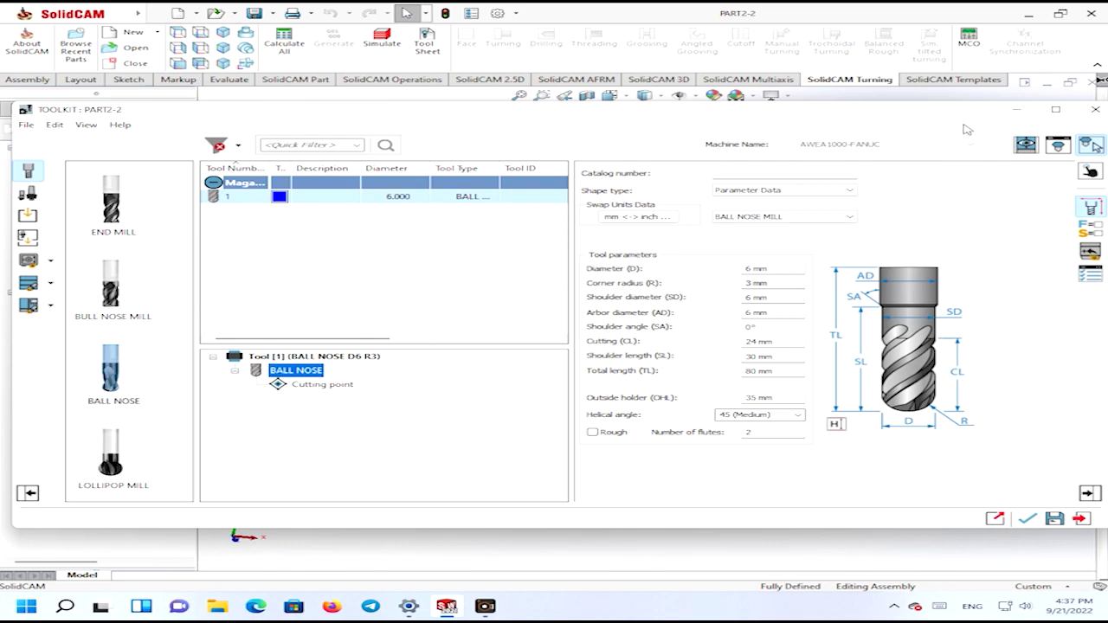
click(1019, 114)
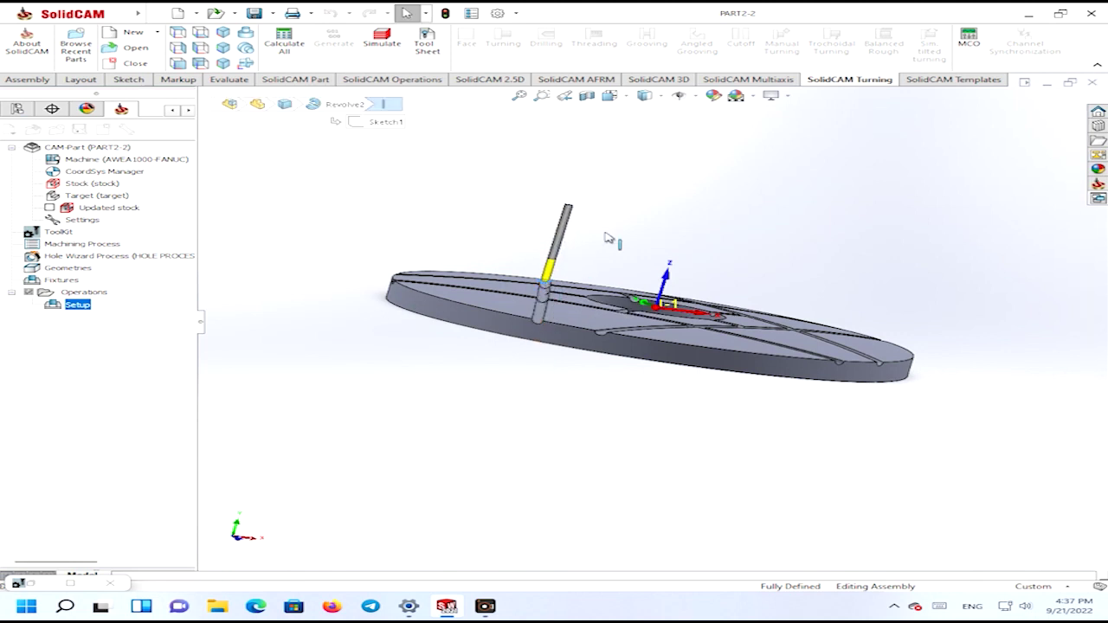
click(545, 284)
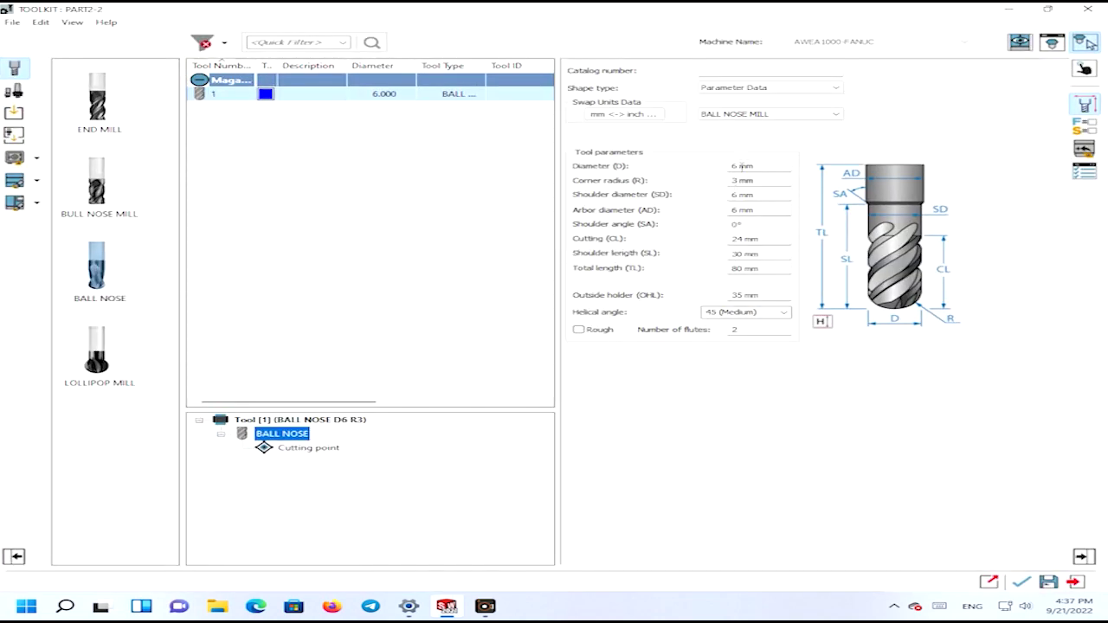
double_click(741, 166)
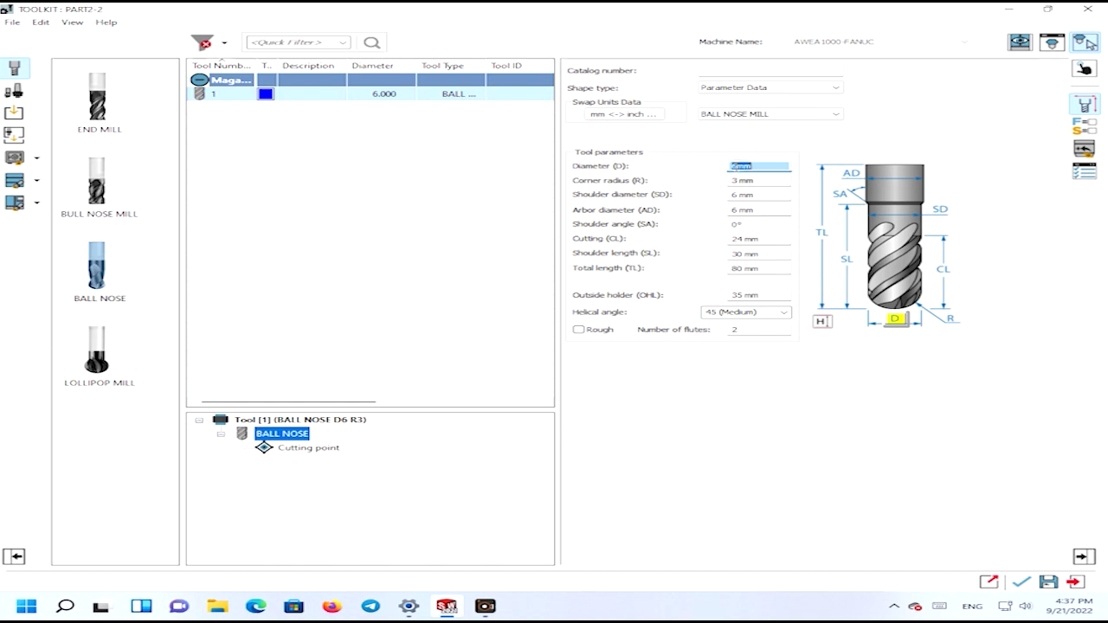
text(8)
key(Return)
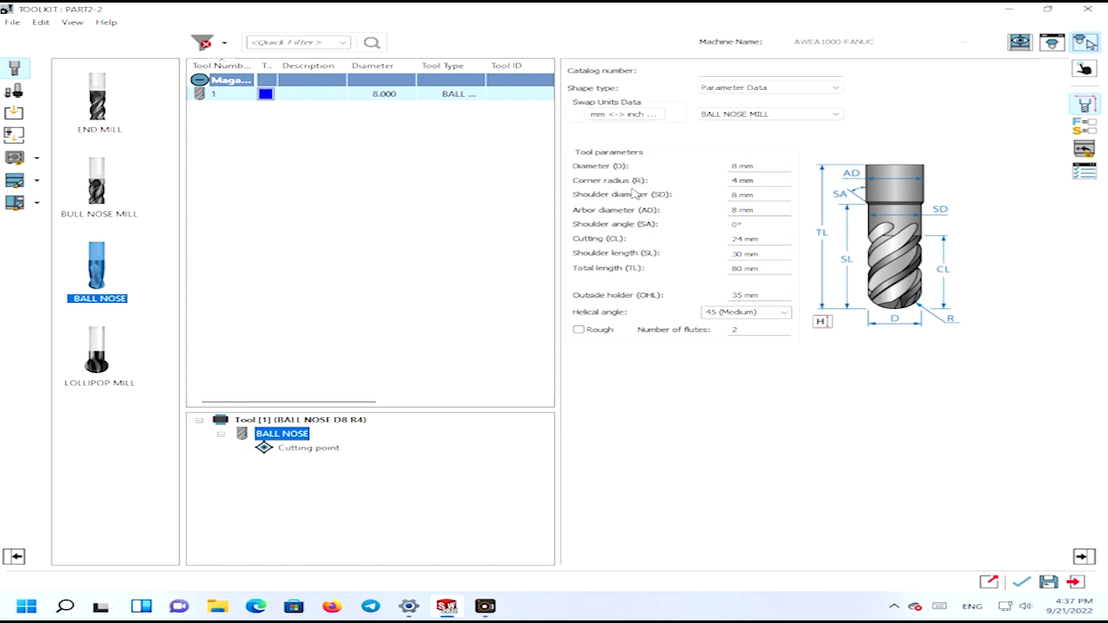
click(736, 180)
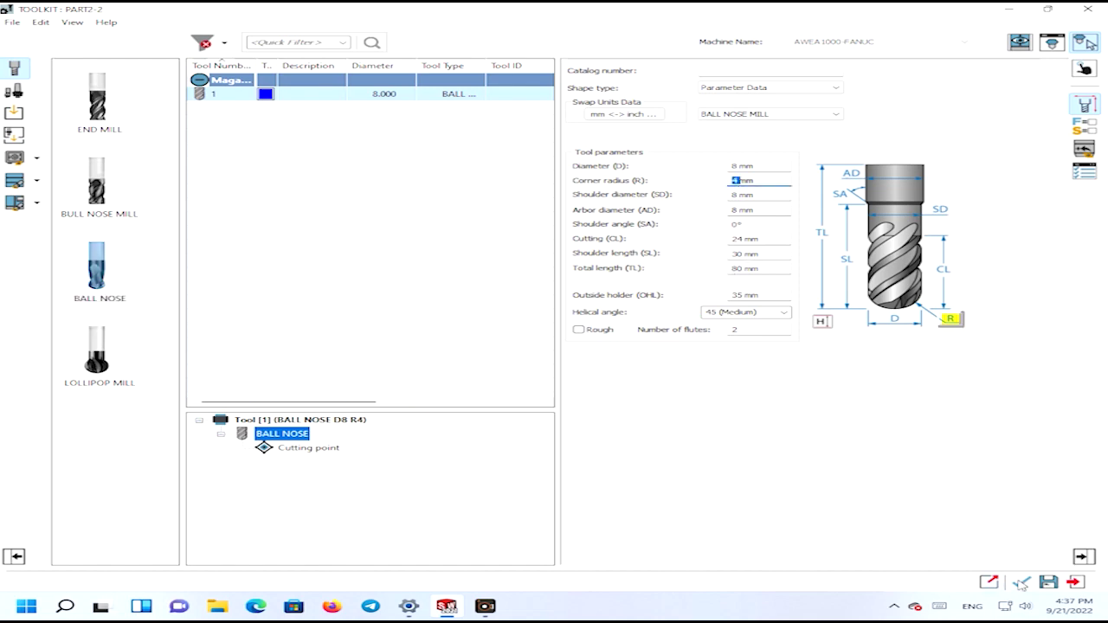
click(1022, 583)
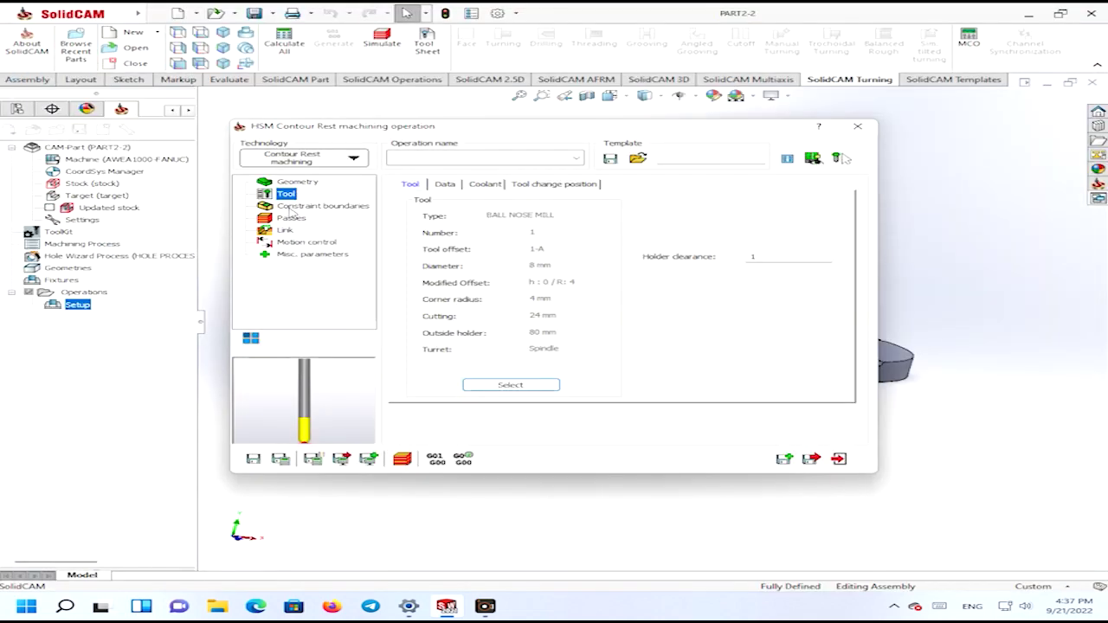
Step: Set constraint boundaries to Created manually and start the 'contour' chain on the disc's left rim arc
click(292, 208)
click(407, 219)
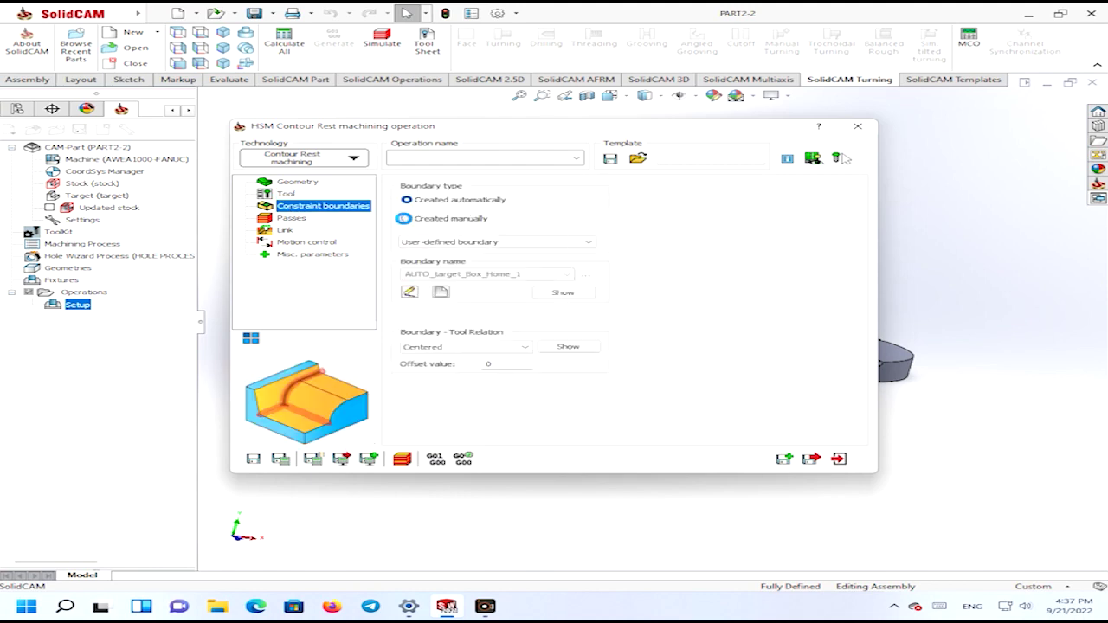
click(442, 294)
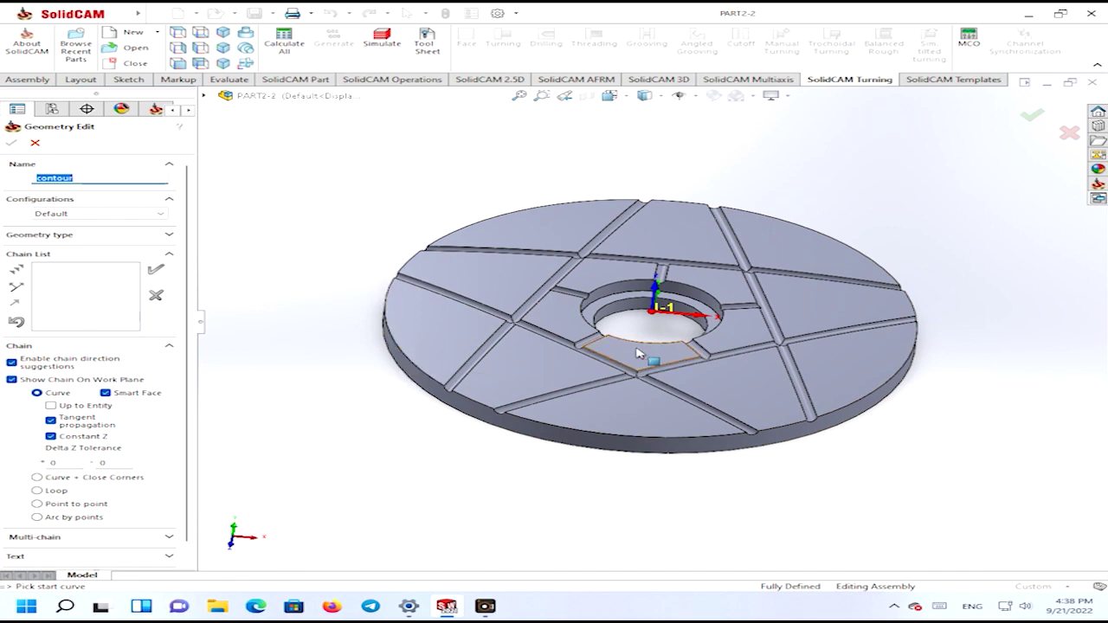
click(392, 341)
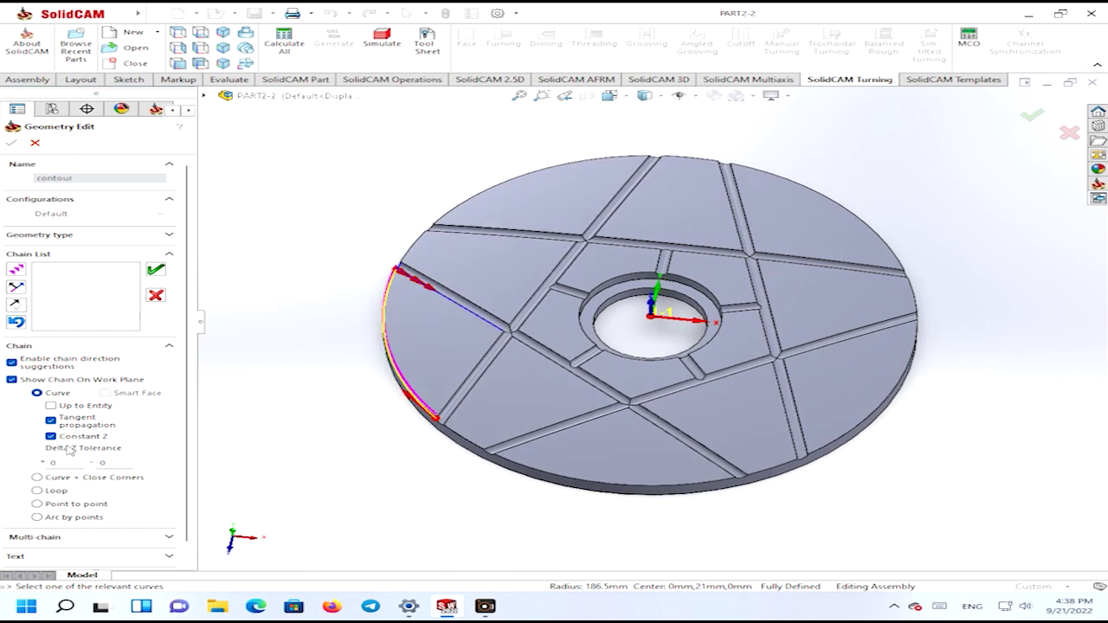
Step: Zoom in on the rim and extend the boundary chain to the lower groove
scroll(333, 346, down, 1)
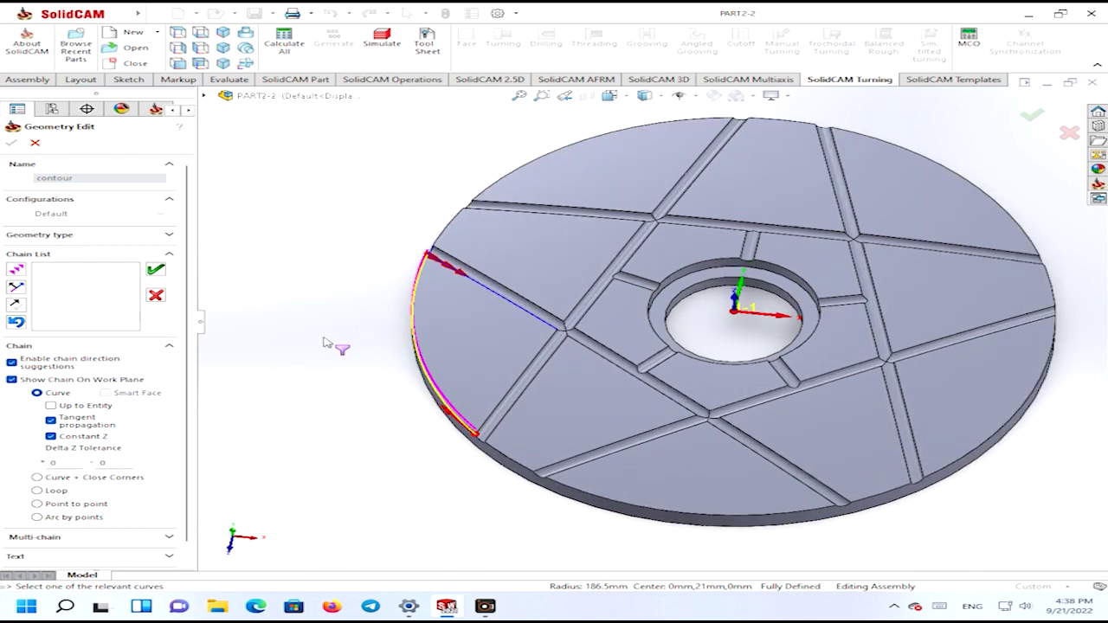
scroll(407, 299, down, 2)
scroll(437, 297, down, 2)
scroll(590, 177, down, 1)
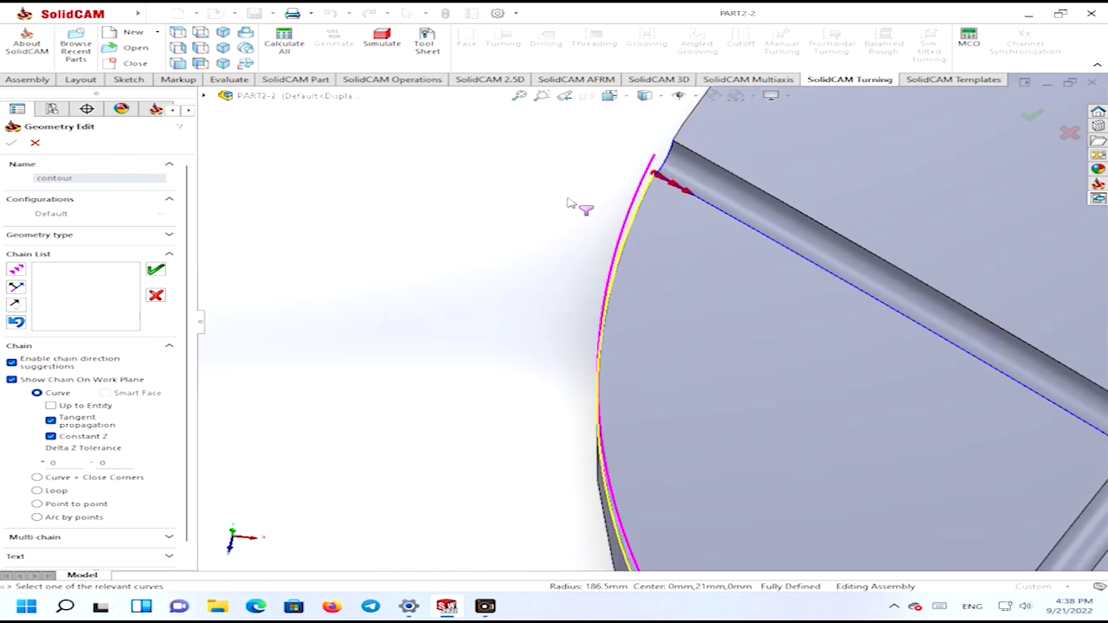
scroll(662, 171, down, 1)
scroll(667, 169, down, 1)
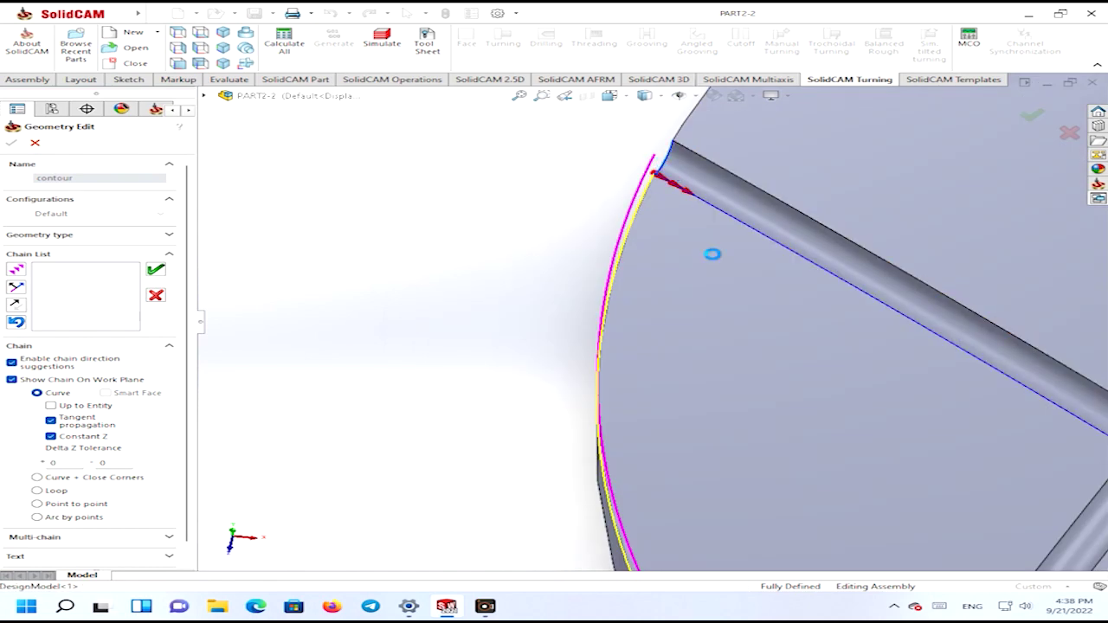
scroll(693, 190, up, 1)
scroll(790, 253, up, 1)
scroll(701, 238, down, 2)
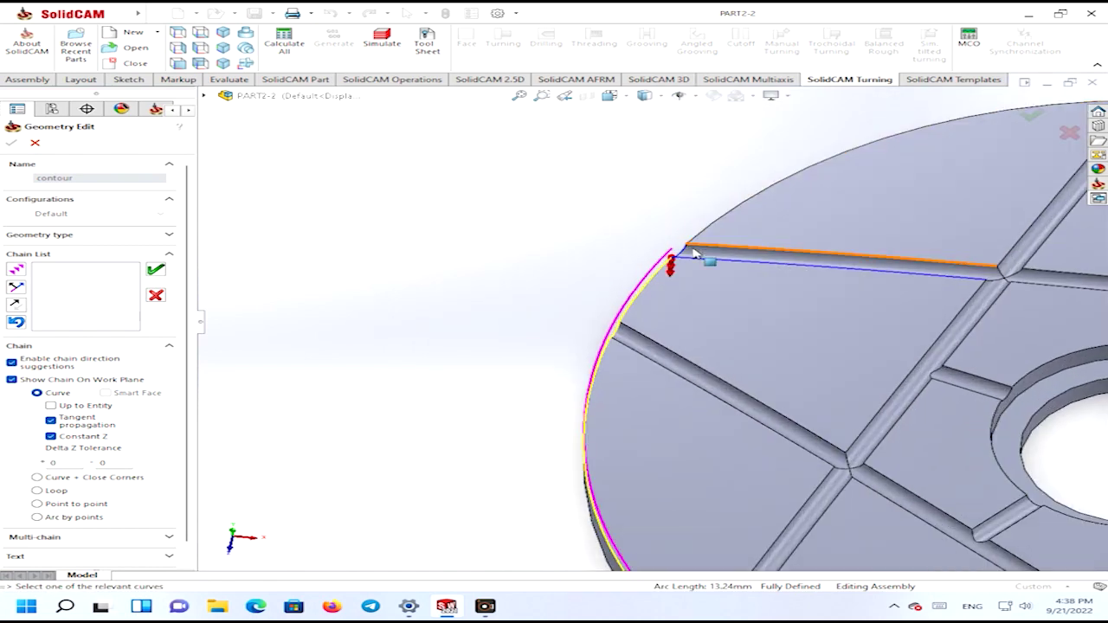
scroll(737, 212, up, 1)
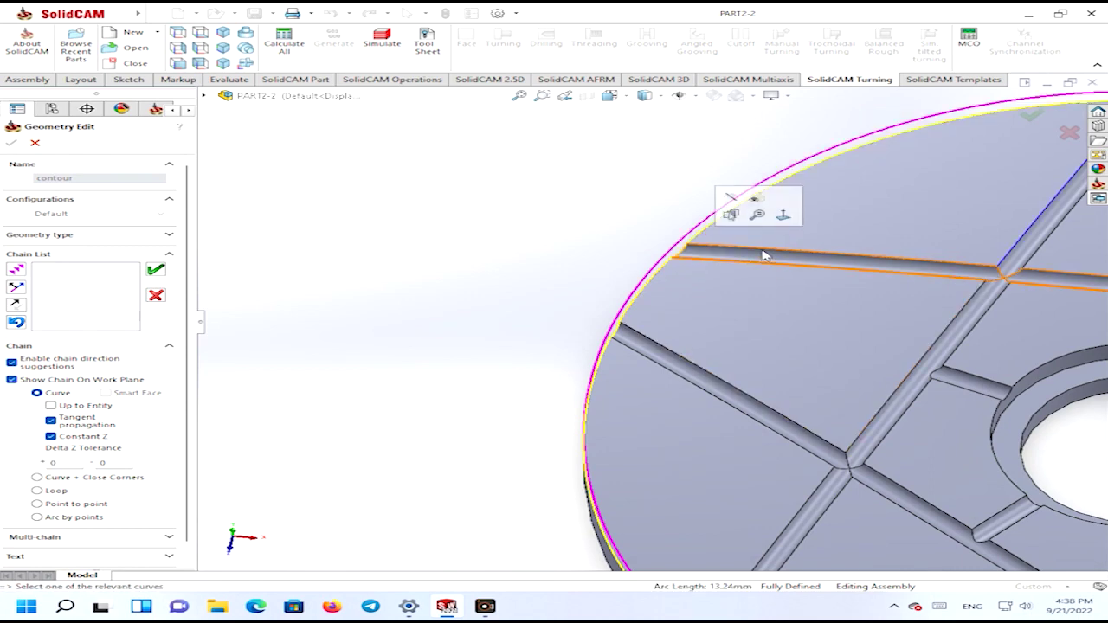
scroll(916, 271, up, 1)
scroll(927, 234, down, 1)
scroll(814, 253, down, 1)
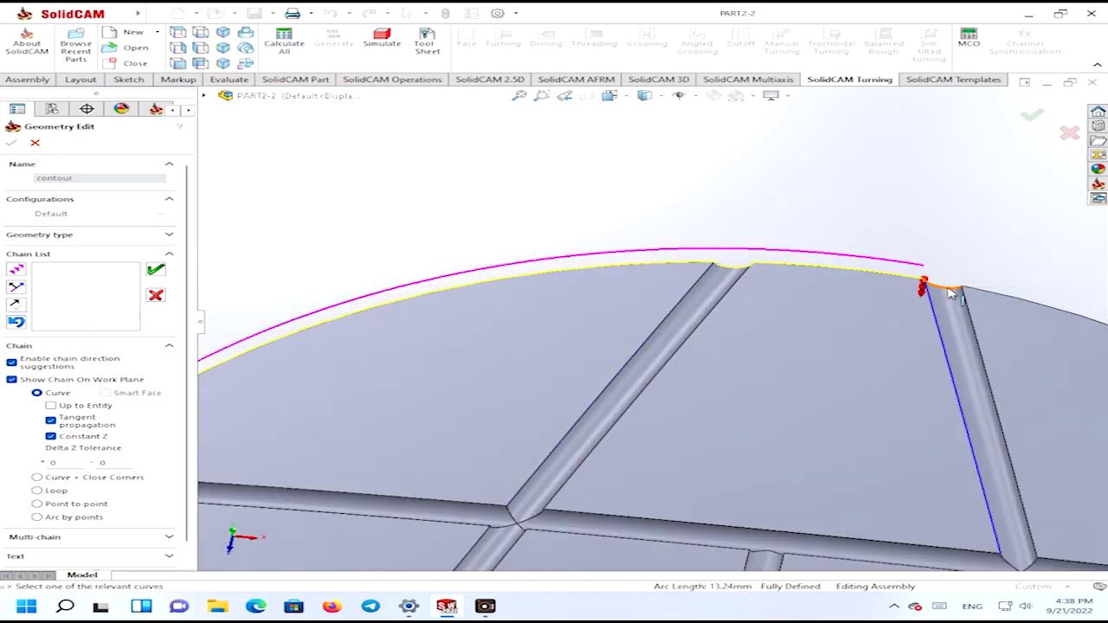
scroll(969, 369, up, 2)
scroll(968, 369, up, 1)
scroll(849, 443, down, 1)
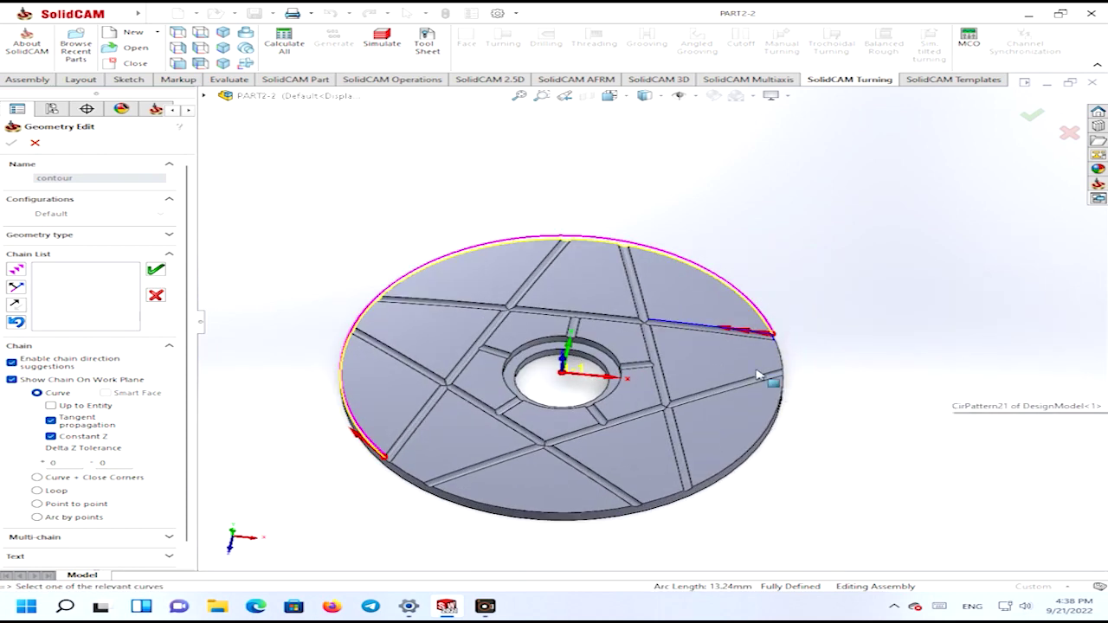
scroll(766, 377, down, 1)
scroll(784, 339, down, 1)
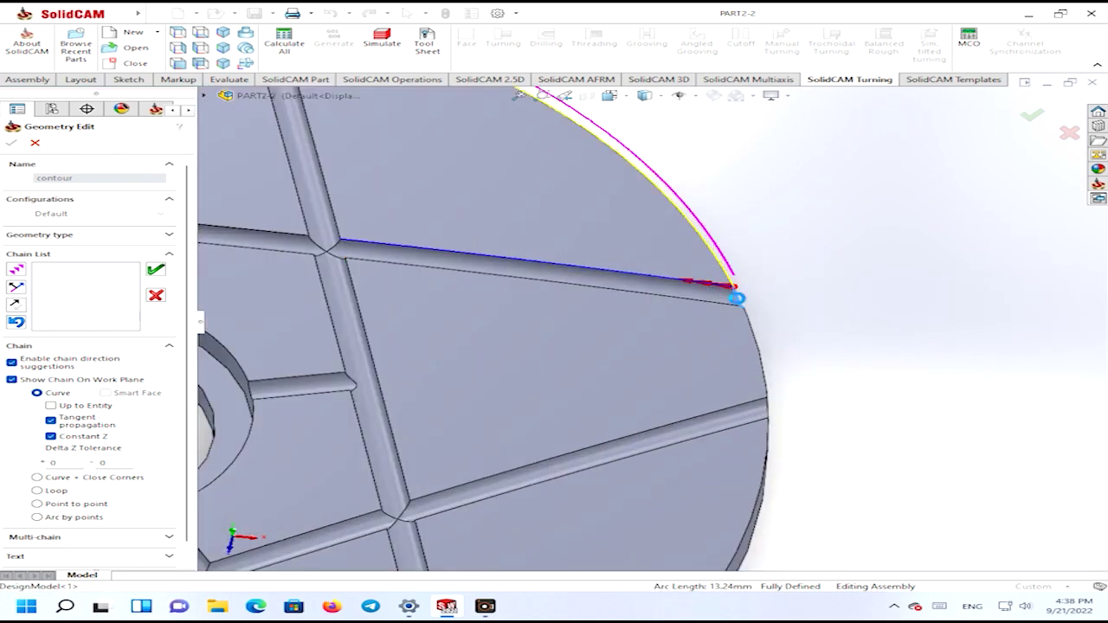
click(757, 346)
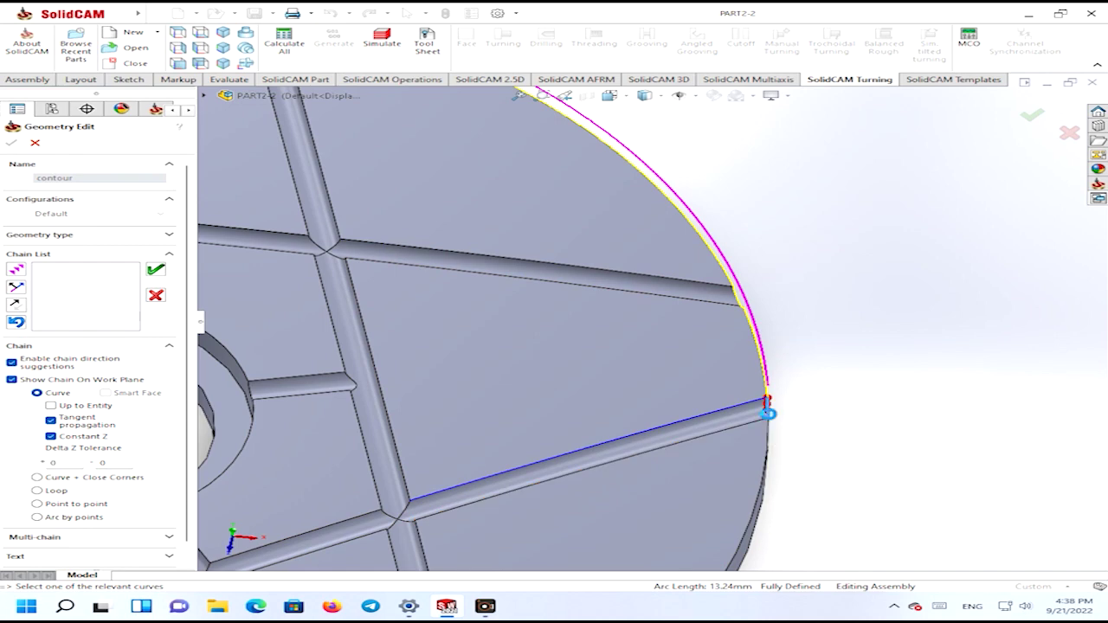
Step: Continue the chain past the remaining grooves and close it around the whole rim
scroll(767, 420, up, 3)
scroll(633, 472, down, 2)
scroll(547, 477, down, 2)
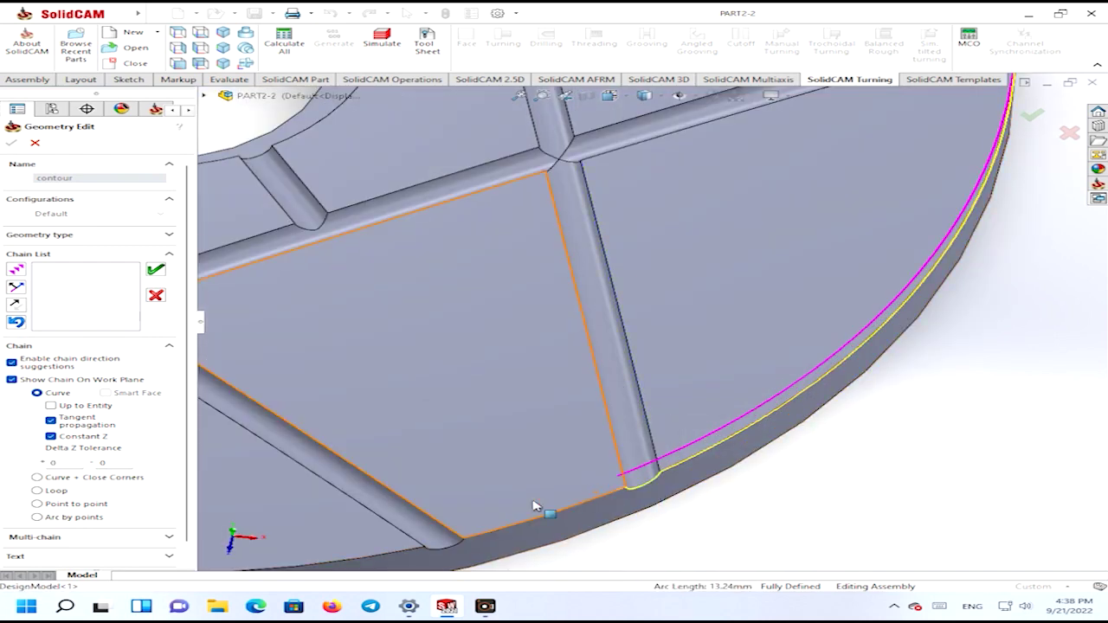
click(485, 535)
click(459, 542)
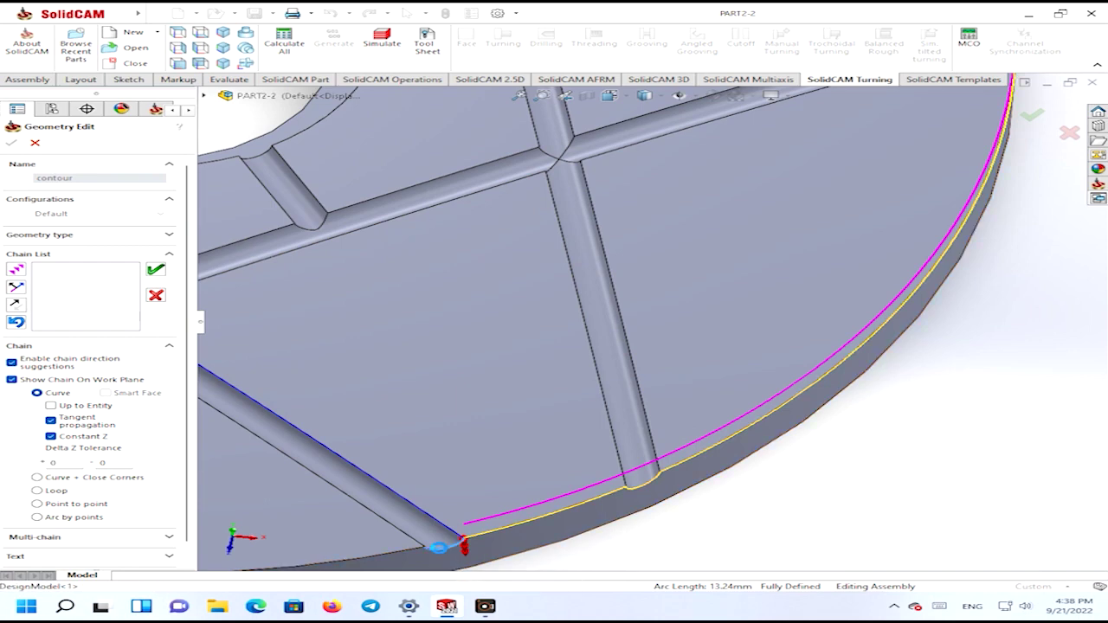
scroll(347, 465, up, 3)
scroll(440, 457, down, 2)
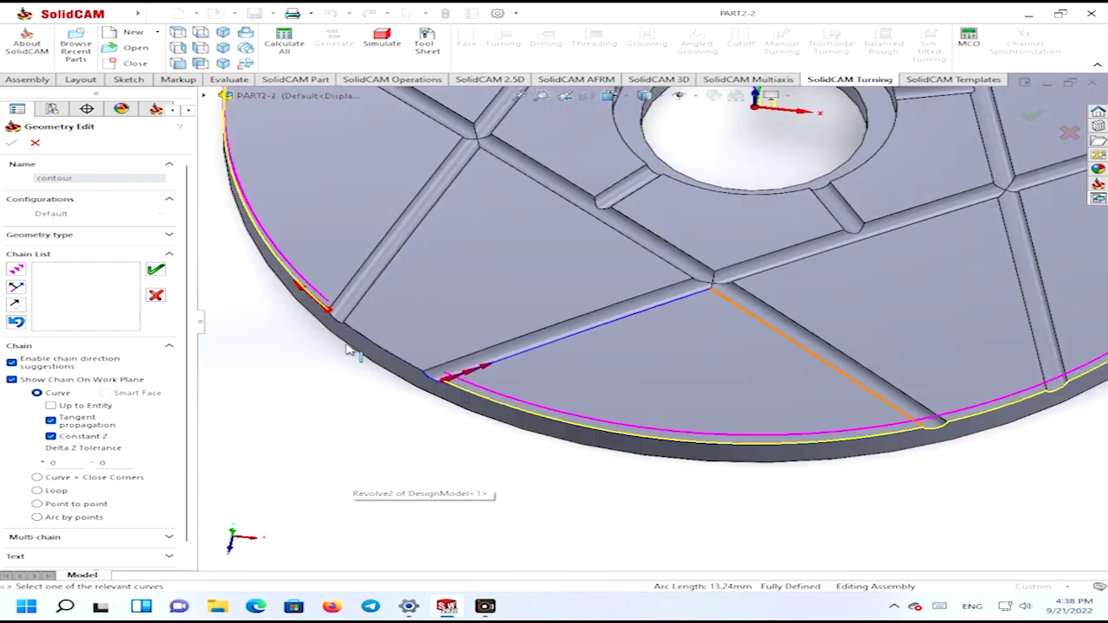
scroll(440, 453, down, 2)
click(528, 397)
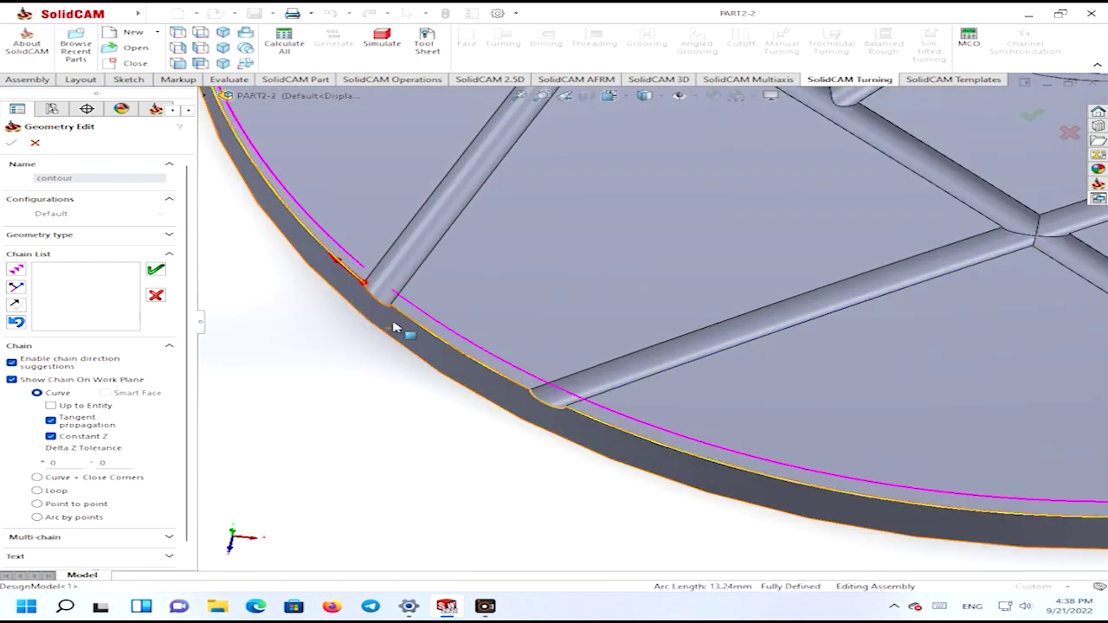
click(394, 307)
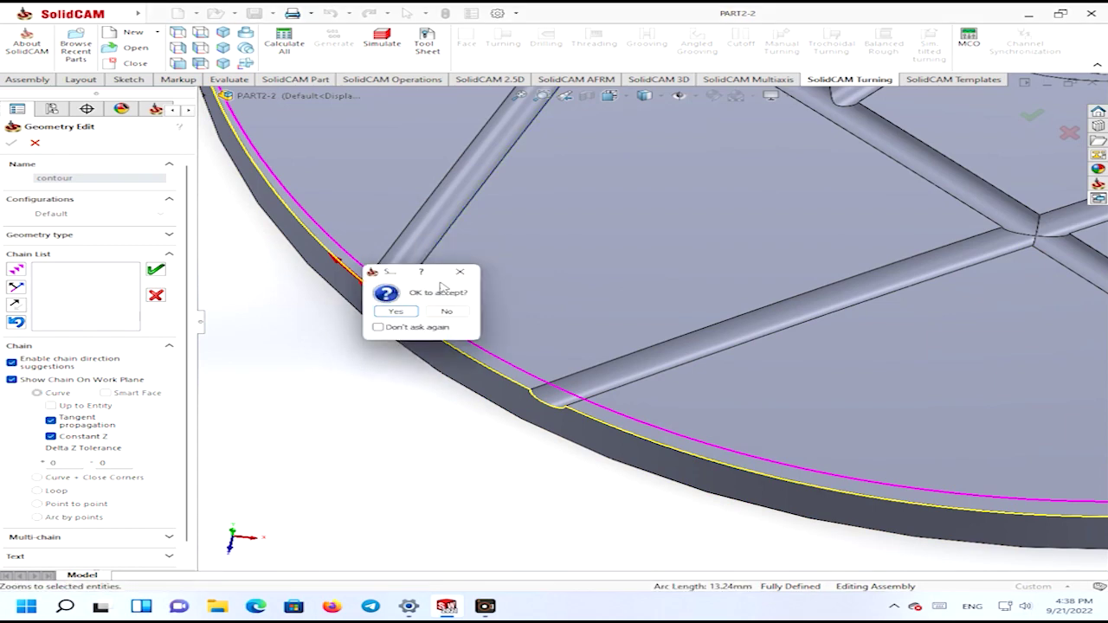
Step: Accept the rim chain, then chain the edges around the central hole and outer circle and accept it as 2-Chain
click(394, 312)
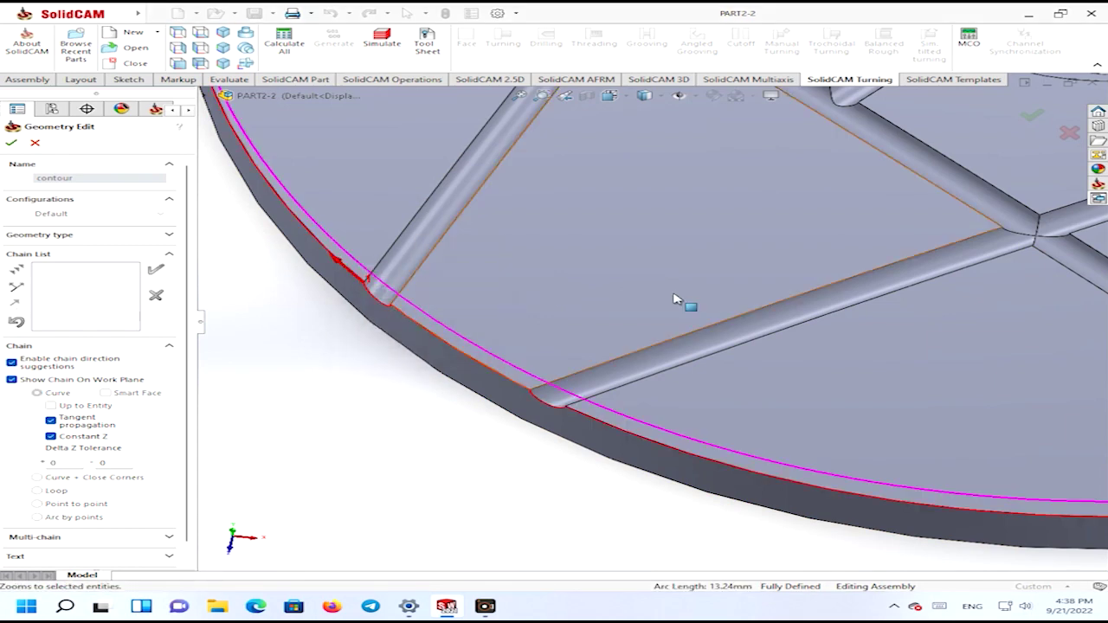
scroll(688, 304, up, 3)
scroll(814, 374, up, 1)
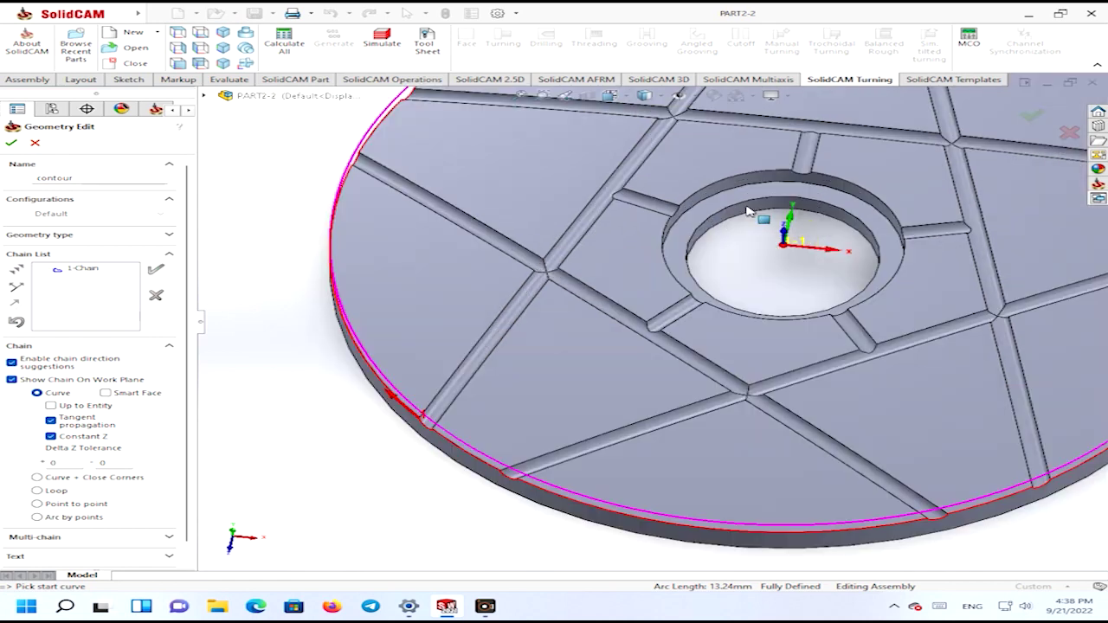
scroll(766, 216, down, 5)
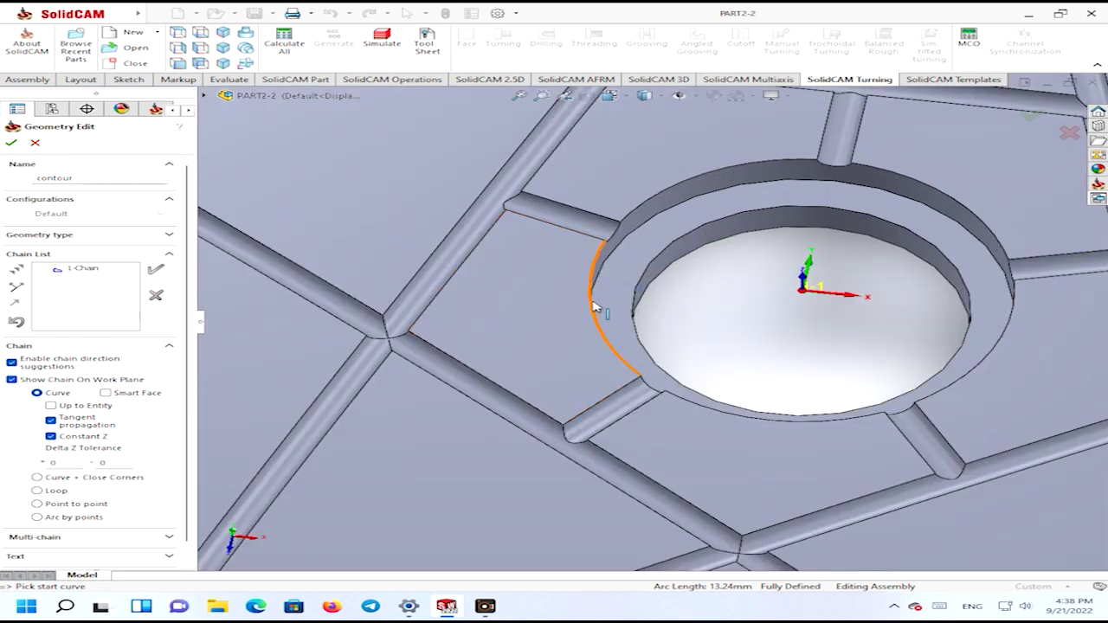
click(594, 306)
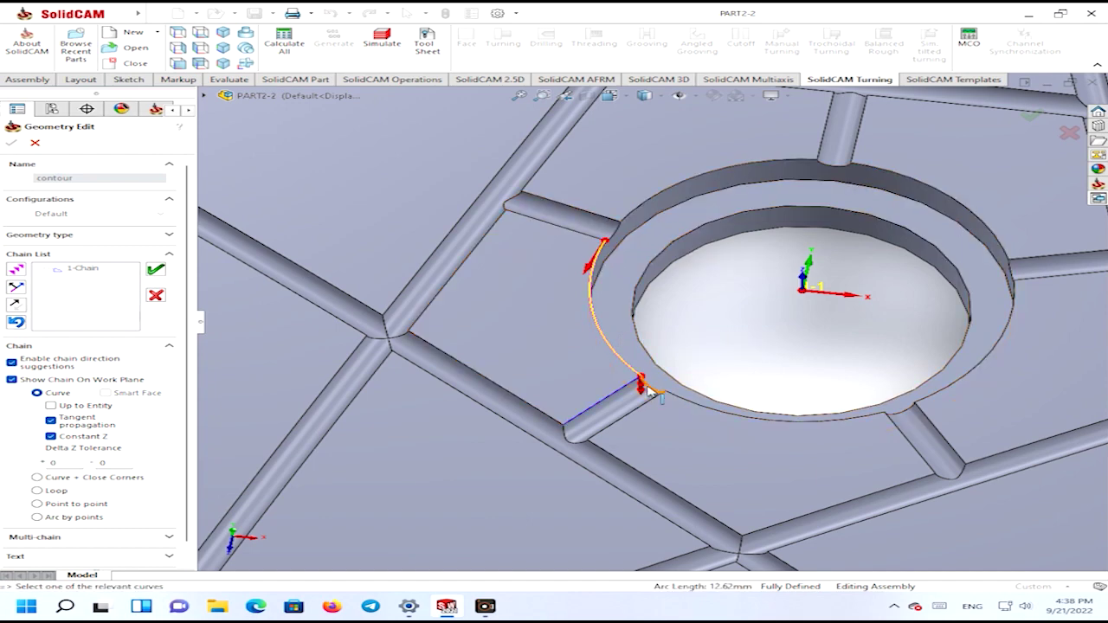
click(894, 421)
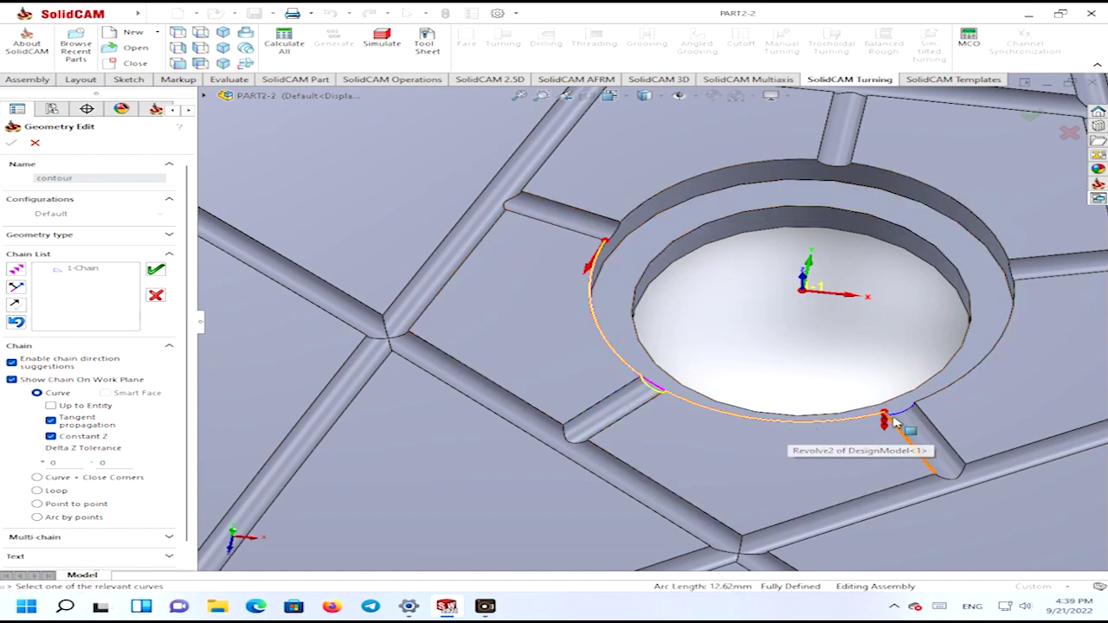
click(944, 386)
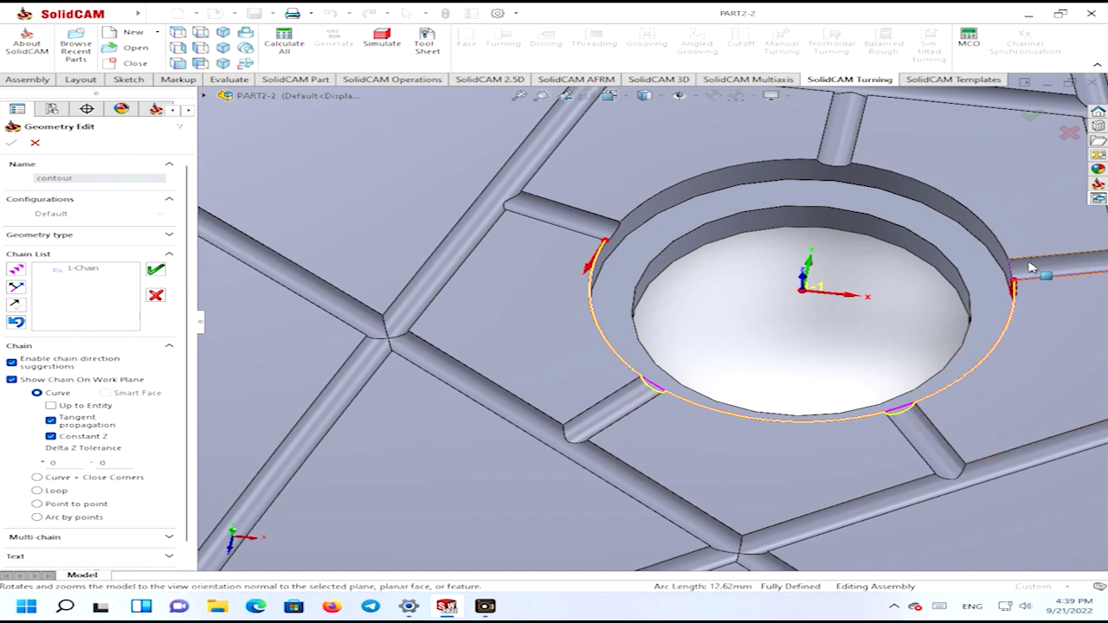
click(910, 182)
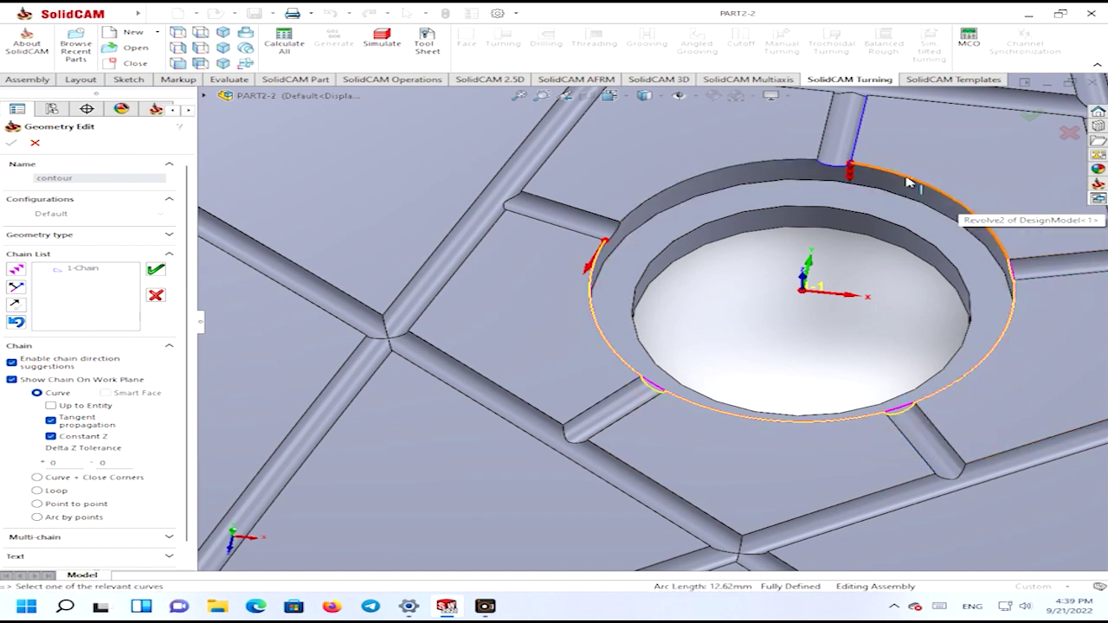
click(693, 184)
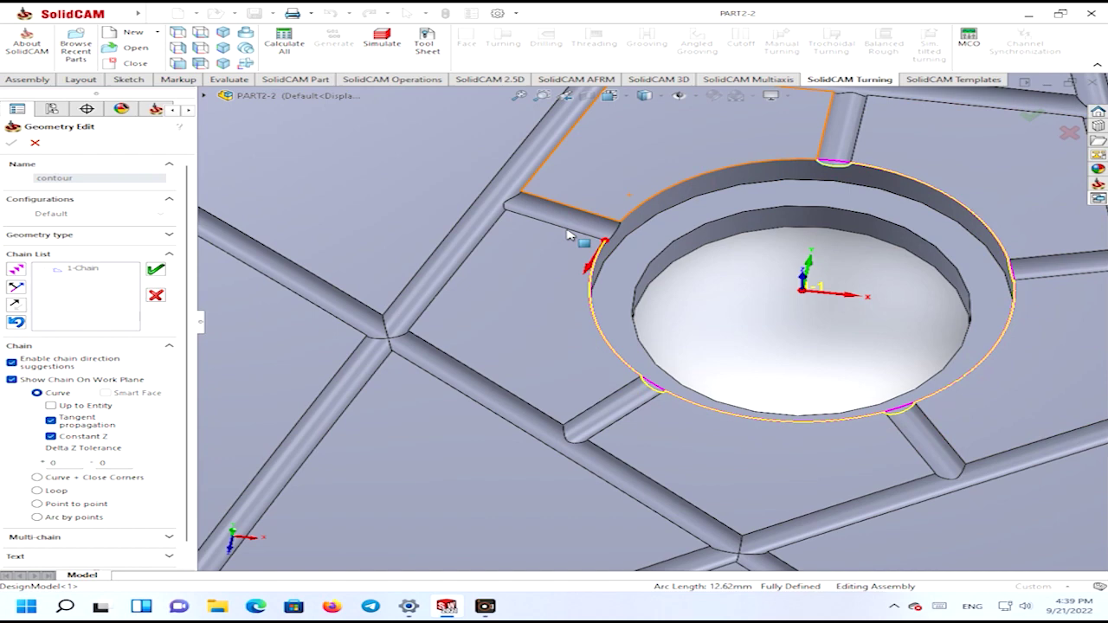
click(636, 245)
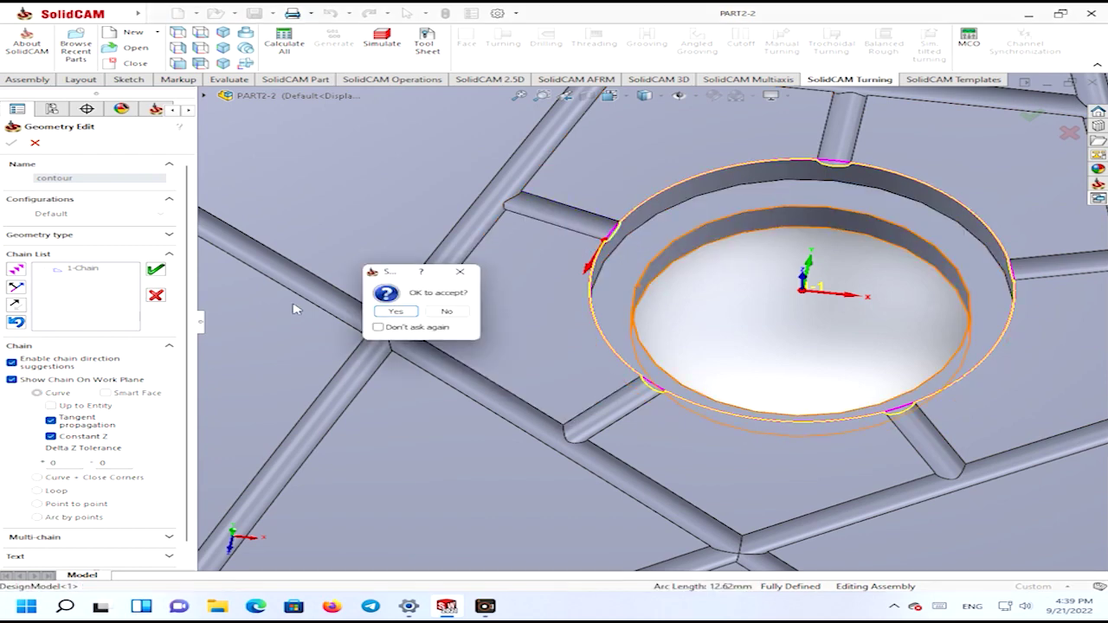
click(391, 312)
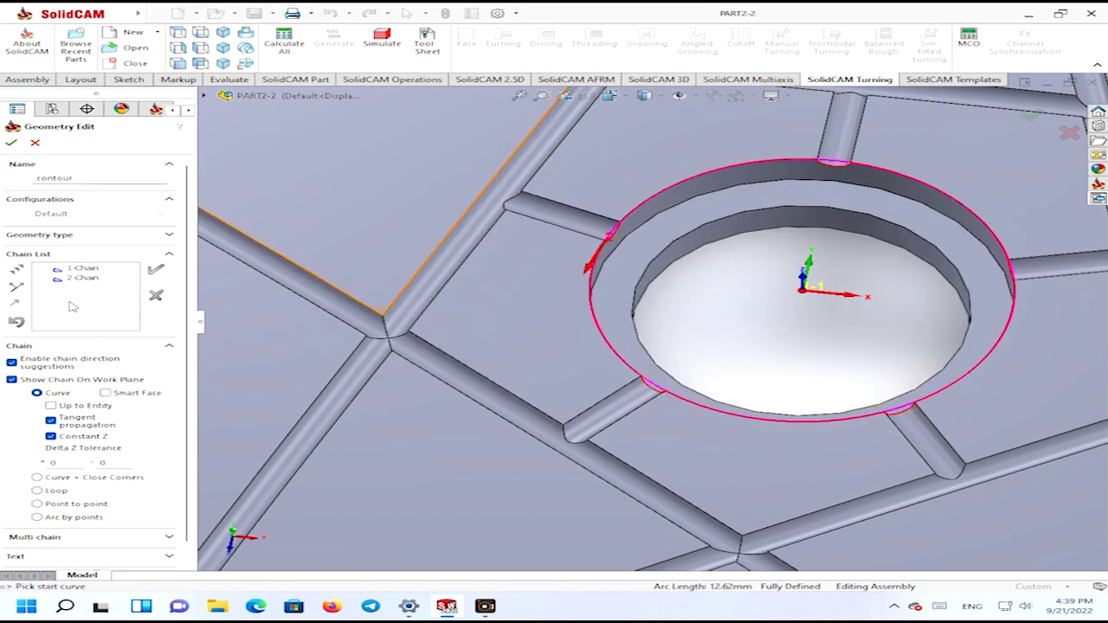
Step: Zoom and orbit the disc to inspect the two boundary chains
scroll(130, 299, down, 1)
scroll(658, 320, up, 5)
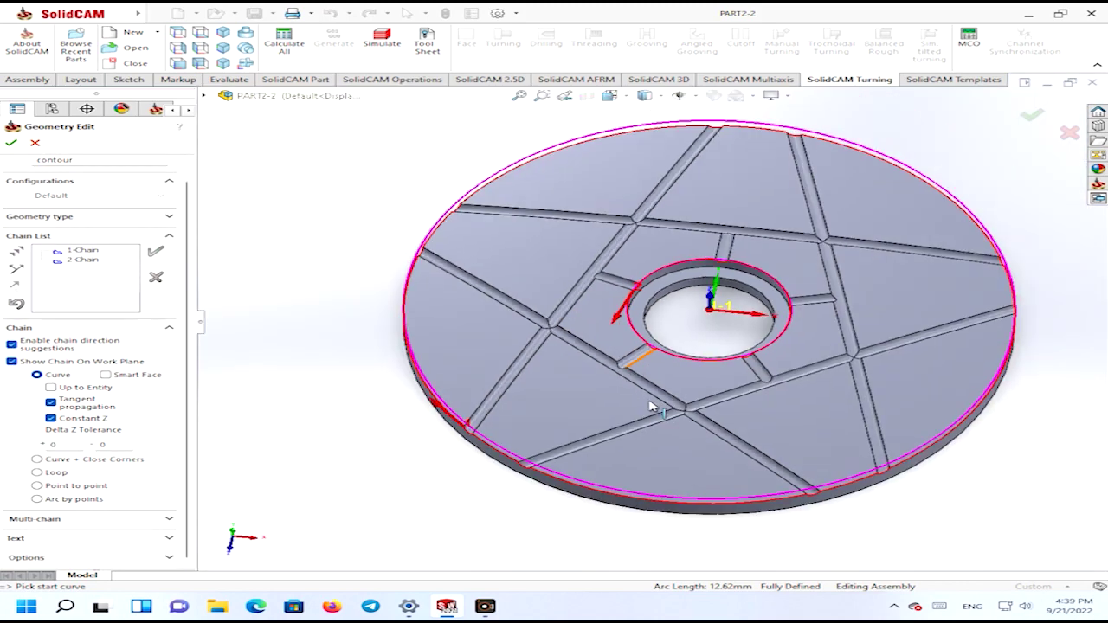
scroll(658, 321, up, 2)
scroll(654, 314, down, 3)
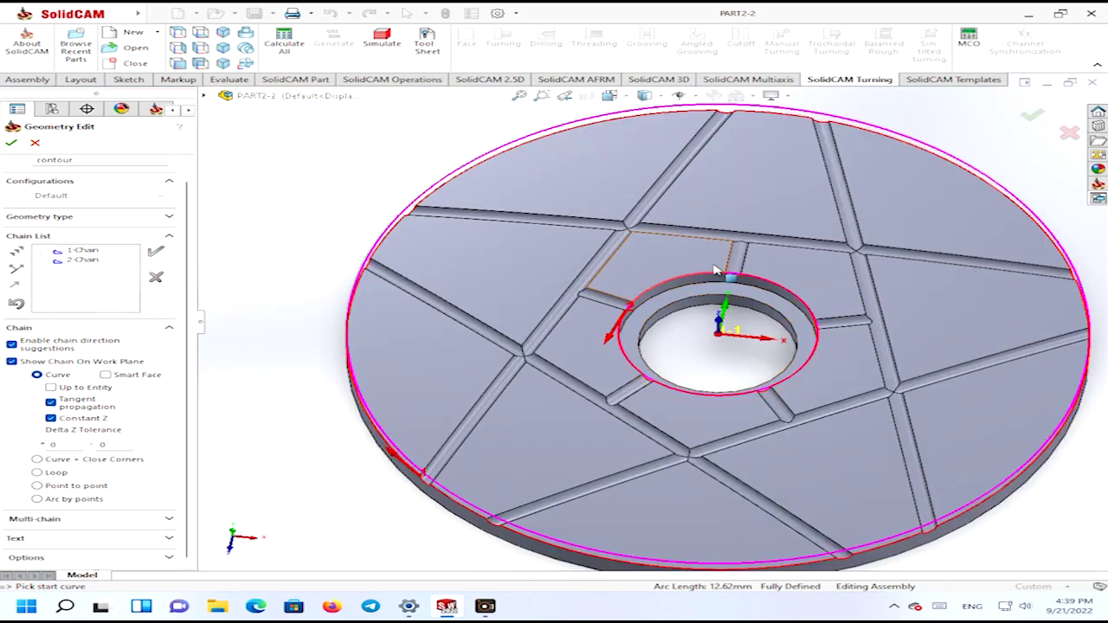
scroll(538, 385, up, 3)
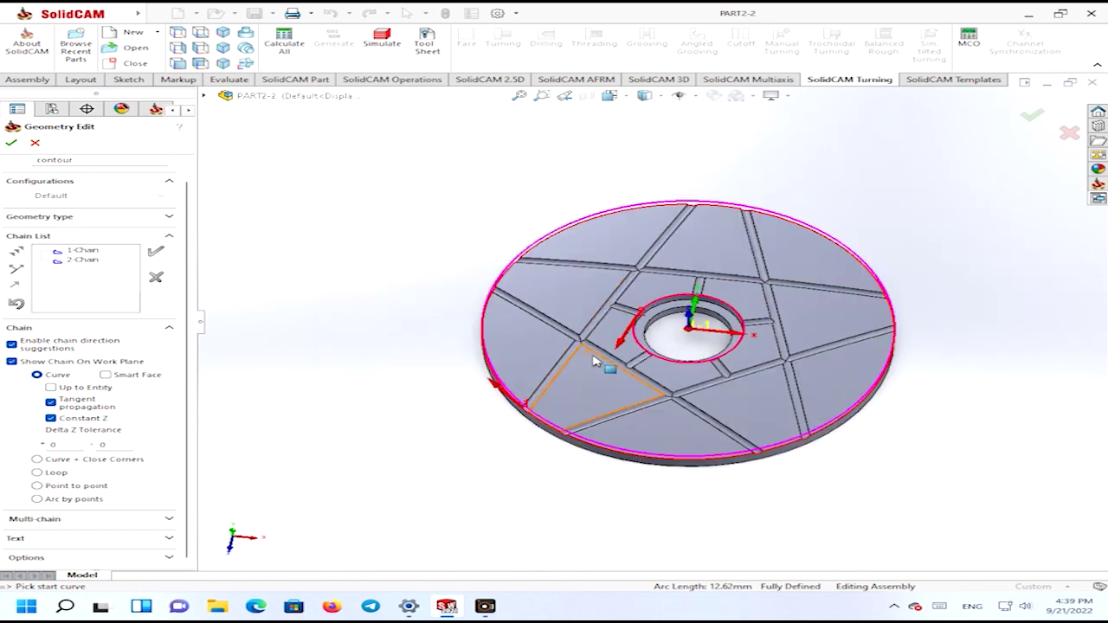
mouse_move(633, 386)
middle_down()
mouse_move(603, 318)
mouse_move(555, 355)
mouse_move(678, 271)
middle_up()
scroll(555, 355, down, 3)
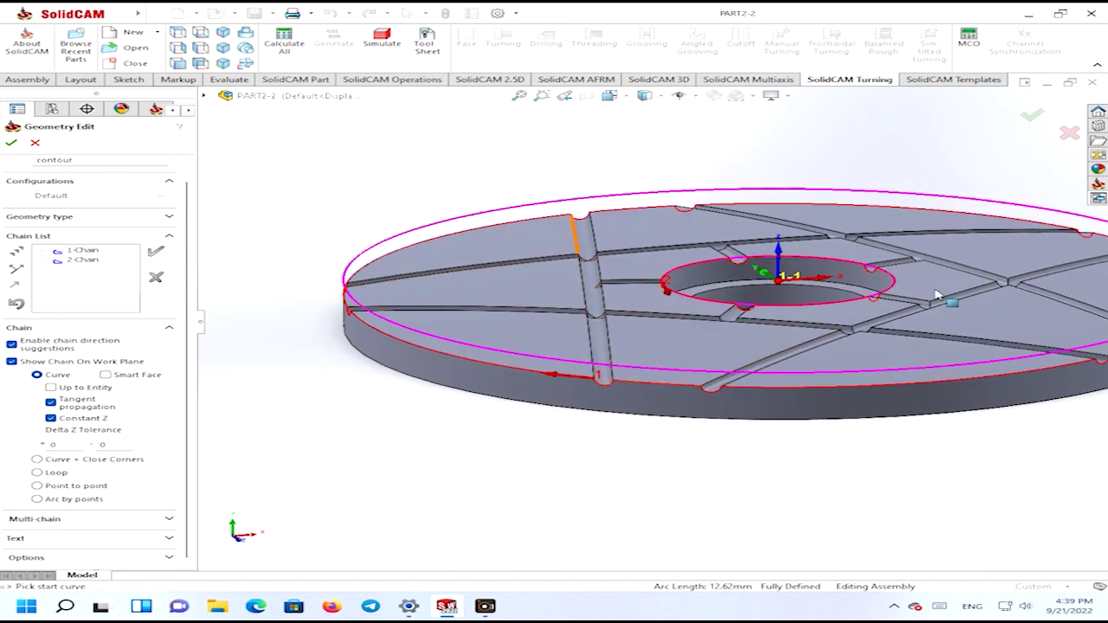
scroll(892, 299, up, 1)
scroll(892, 299, up, 1)
scroll(892, 299, down, 2)
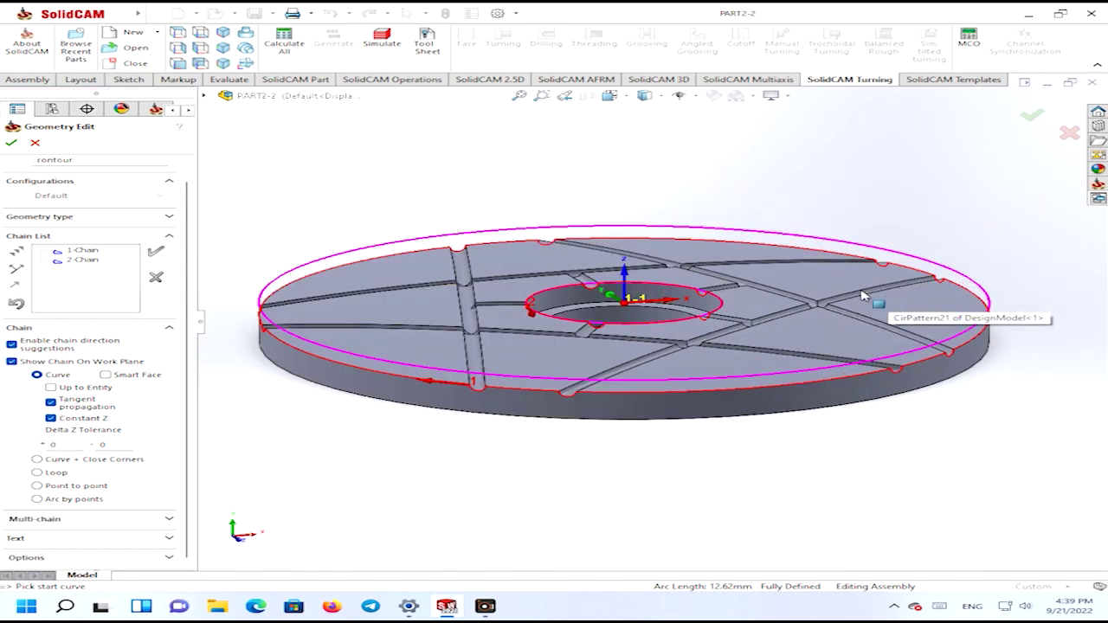
scroll(750, 309, up, 1)
Step: Accept the 'contour' boundary and change the passes' reference tool corner radius from 10 to 8
click(12, 143)
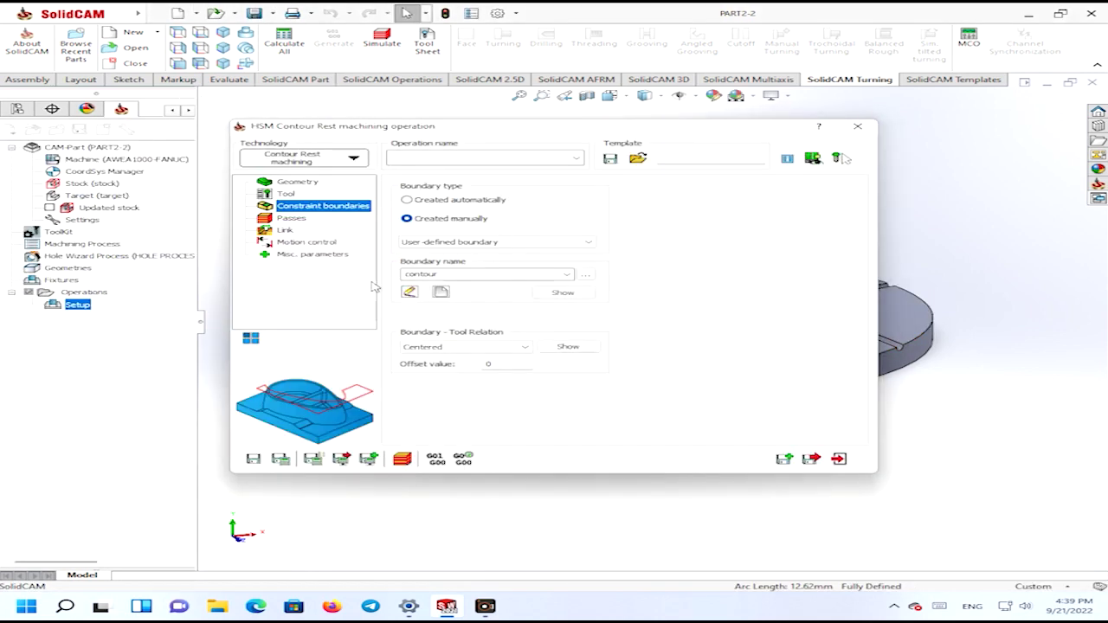
click(293, 219)
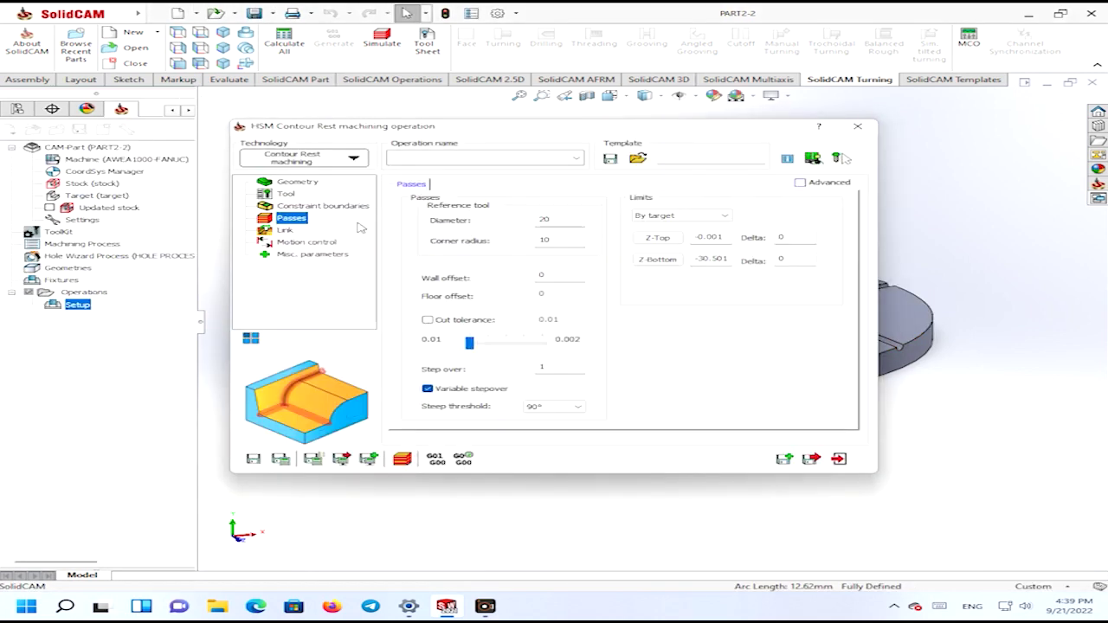
mouse_move(559, 219)
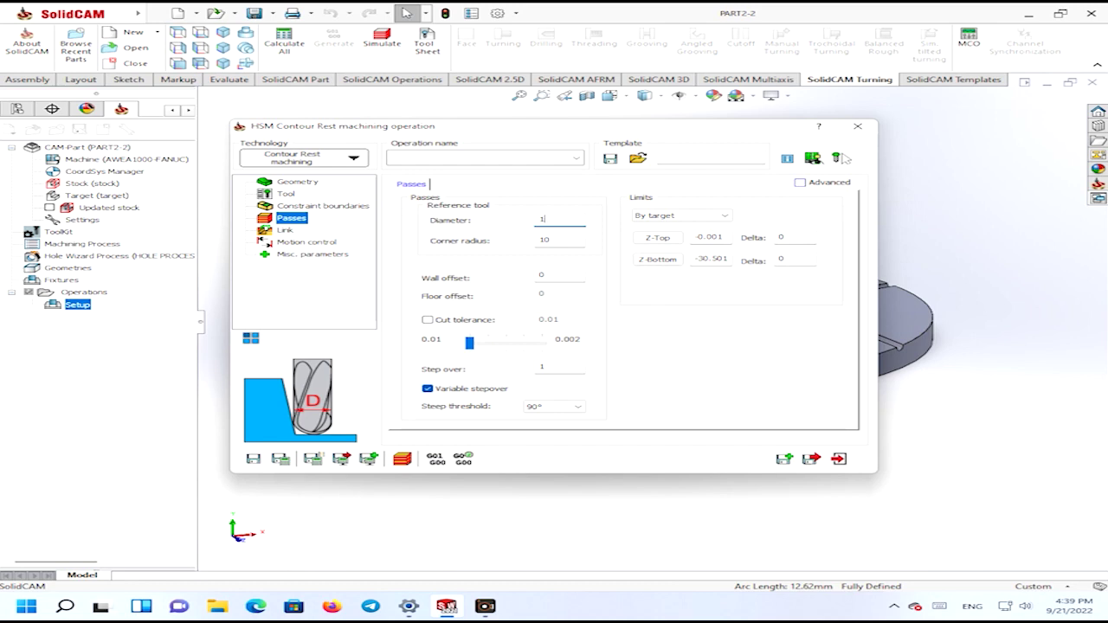
double_click(547, 240)
text(8)
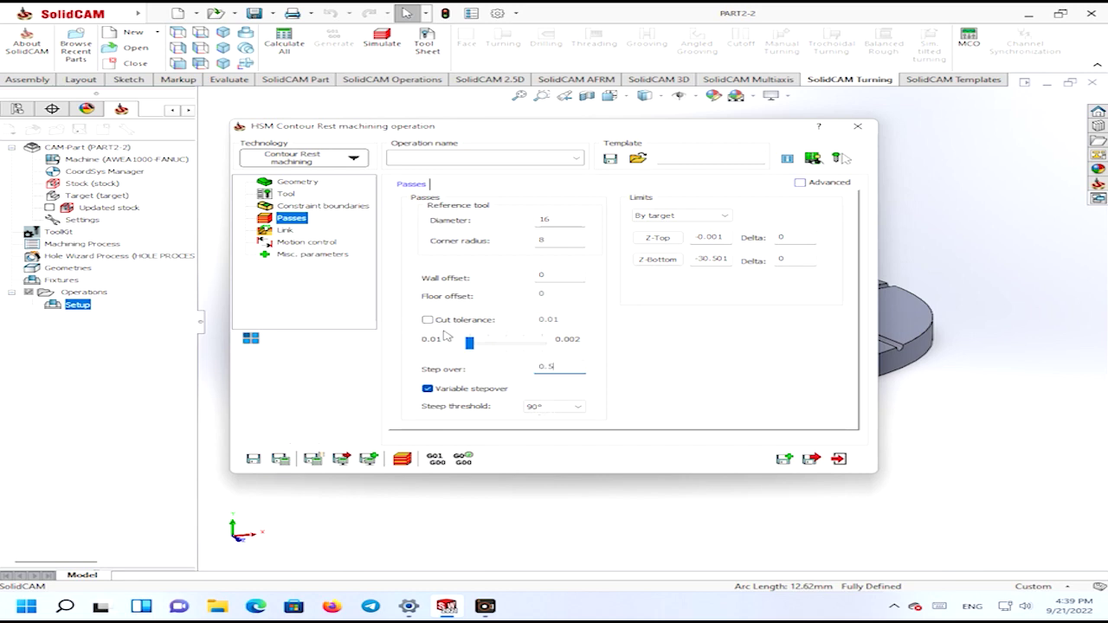
mouse_move(559, 368)
key(Tab)
text(0.5)
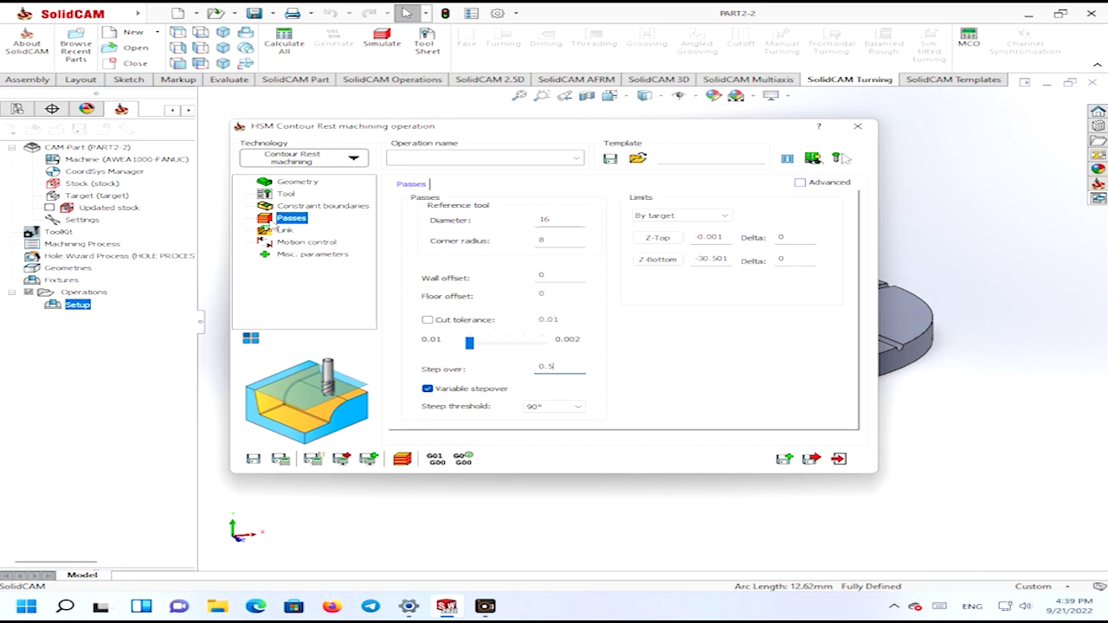
click(282, 231)
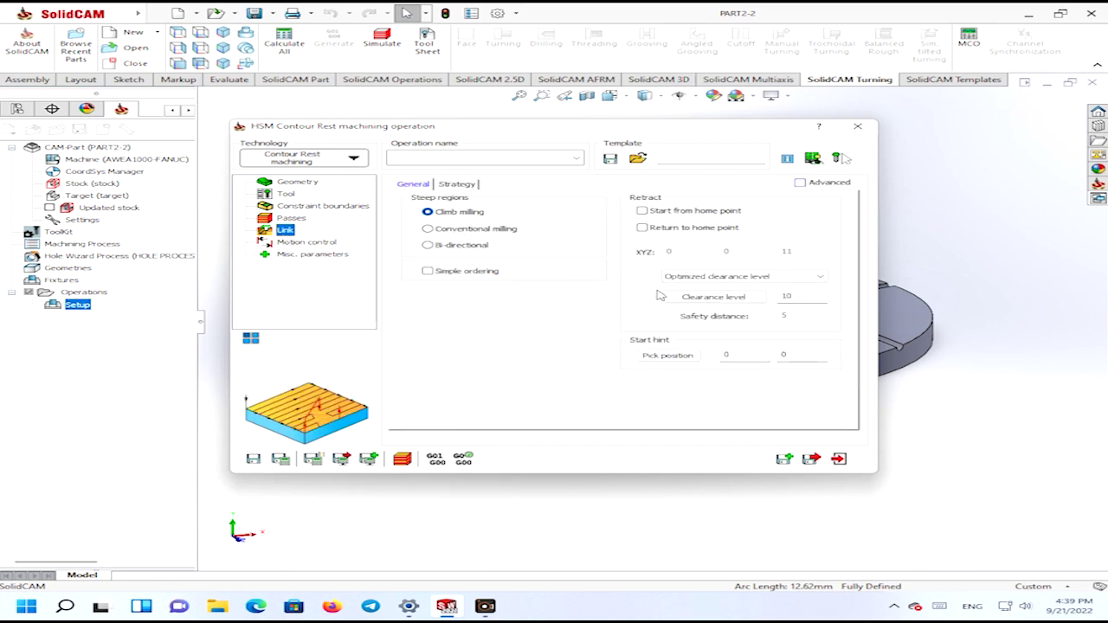
Step: Save and calculate HSM_Cntr_RM_target from Motion control, then move its dialog aside
click(284, 241)
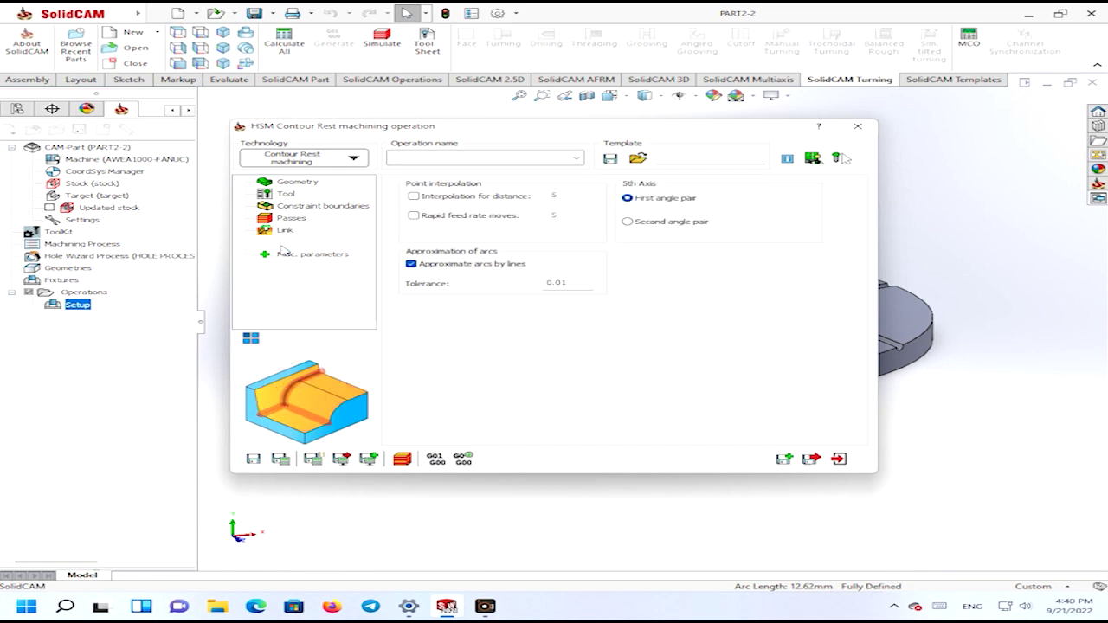
click(280, 460)
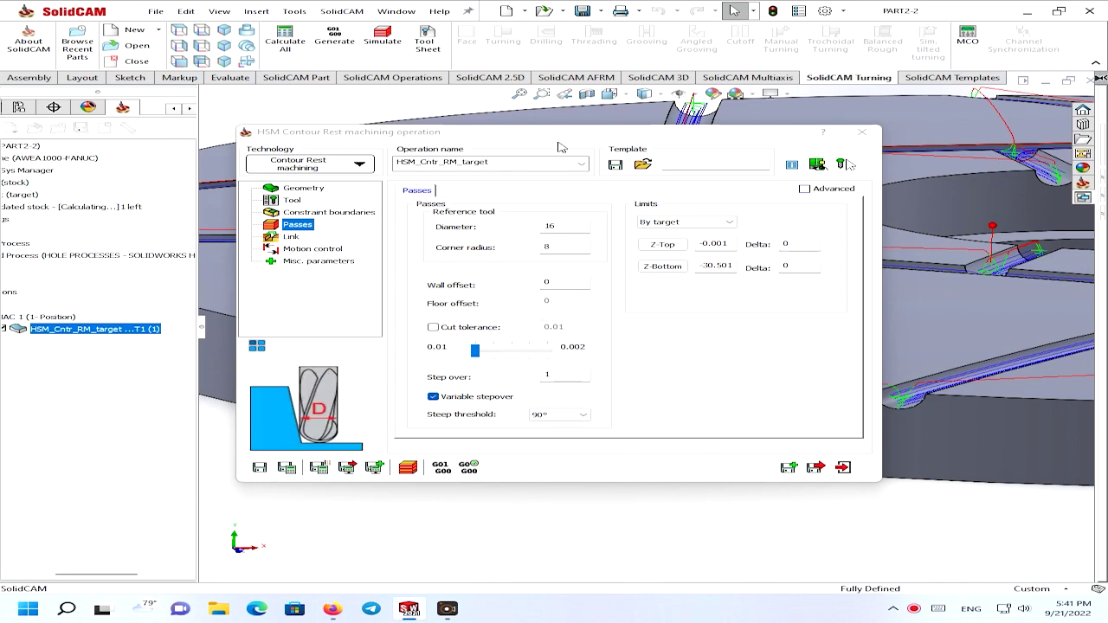
click(523, 150)
drag(530, 142, 560, 138)
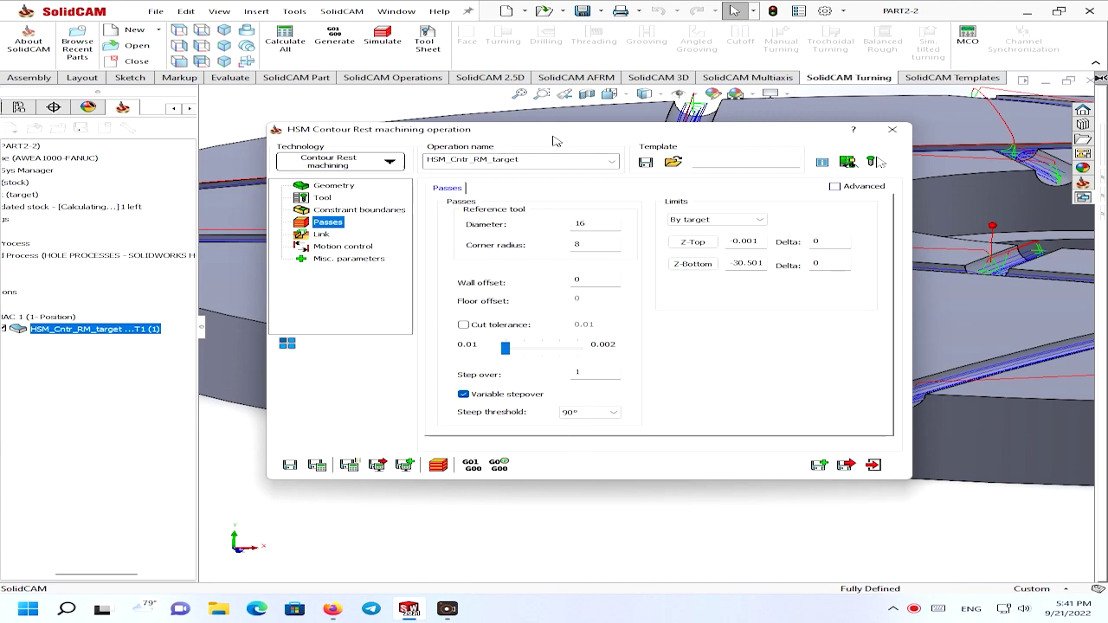
drag(556, 141, 488, 153)
Step: Launch the toolpath simulation and adjust the view of the disc
click(370, 478)
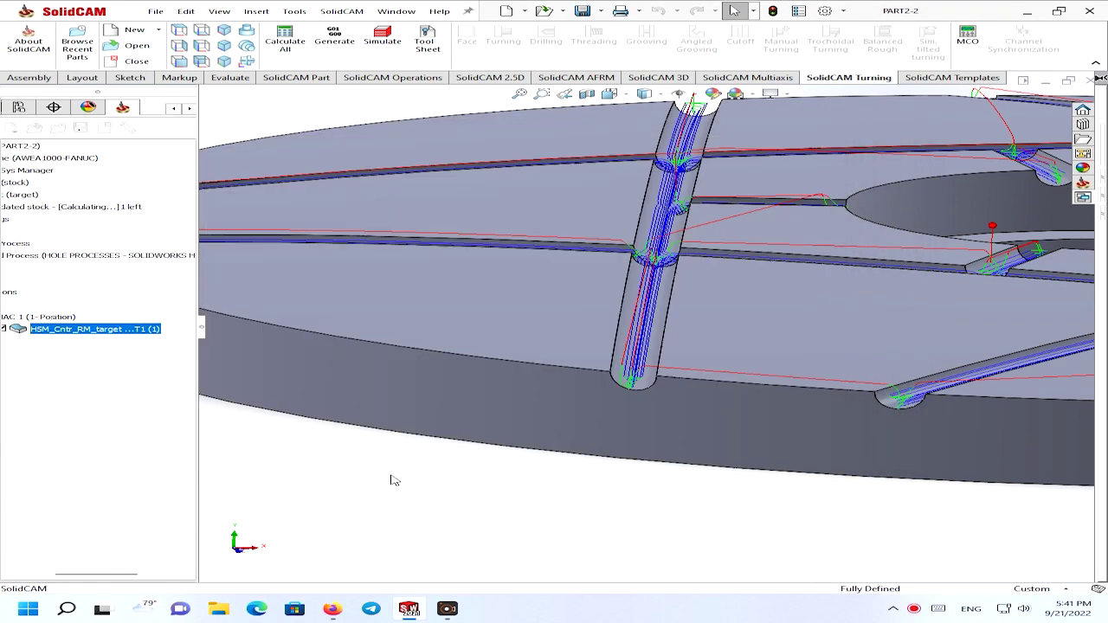
scroll(668, 368, down, 2)
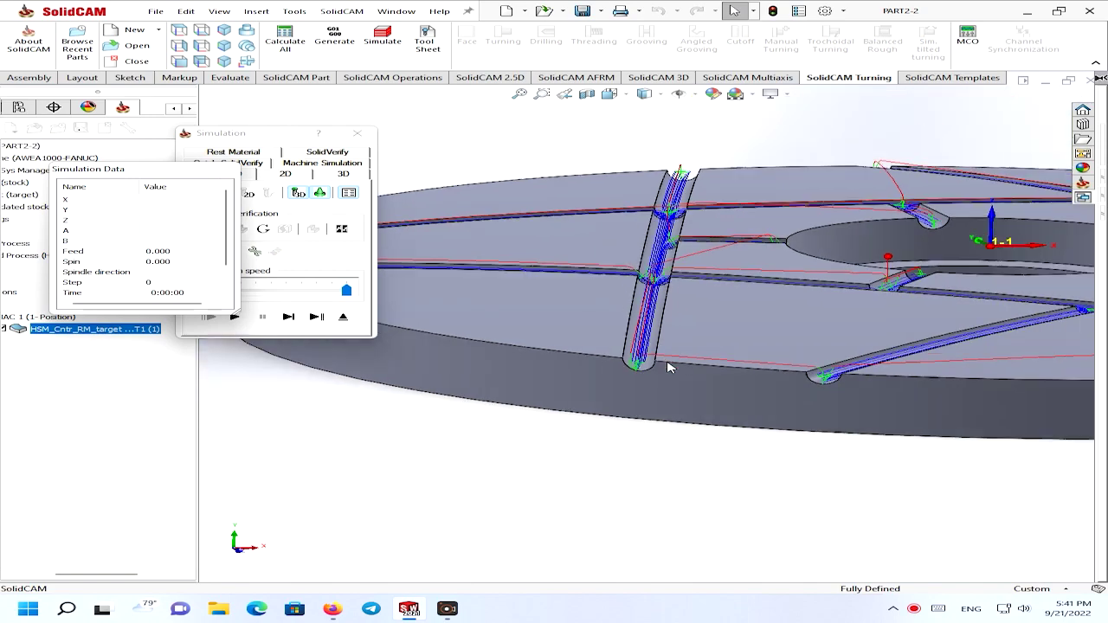
scroll(668, 368, down, 2)
scroll(659, 356, down, 2)
scroll(639, 334, up, 2)
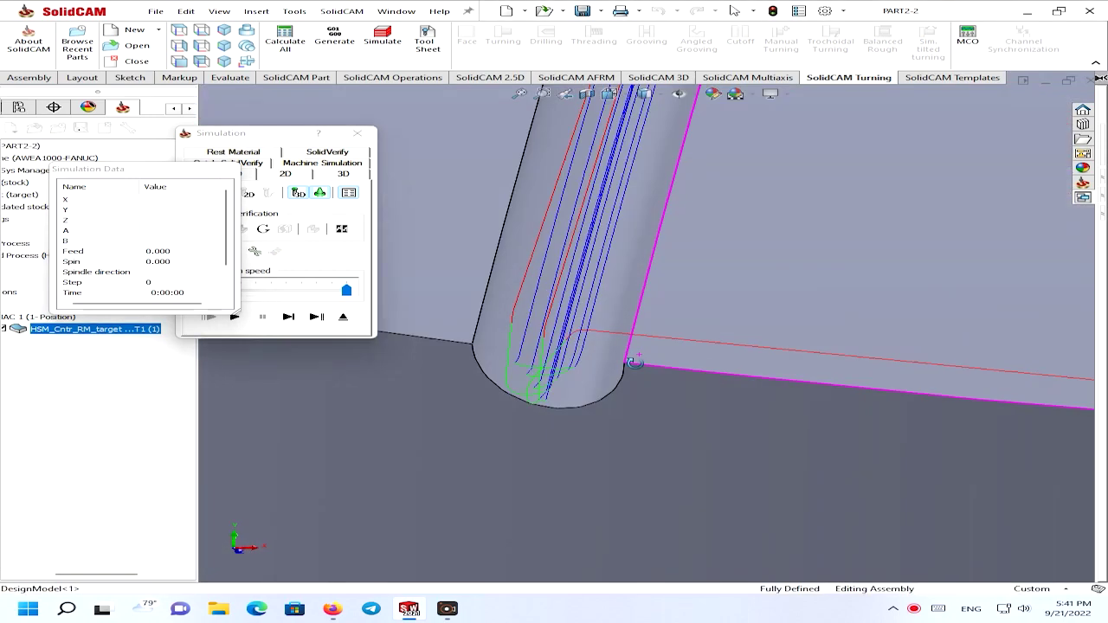
scroll(638, 389, up, 3)
scroll(806, 297, up, 2)
scroll(805, 297, down, 3)
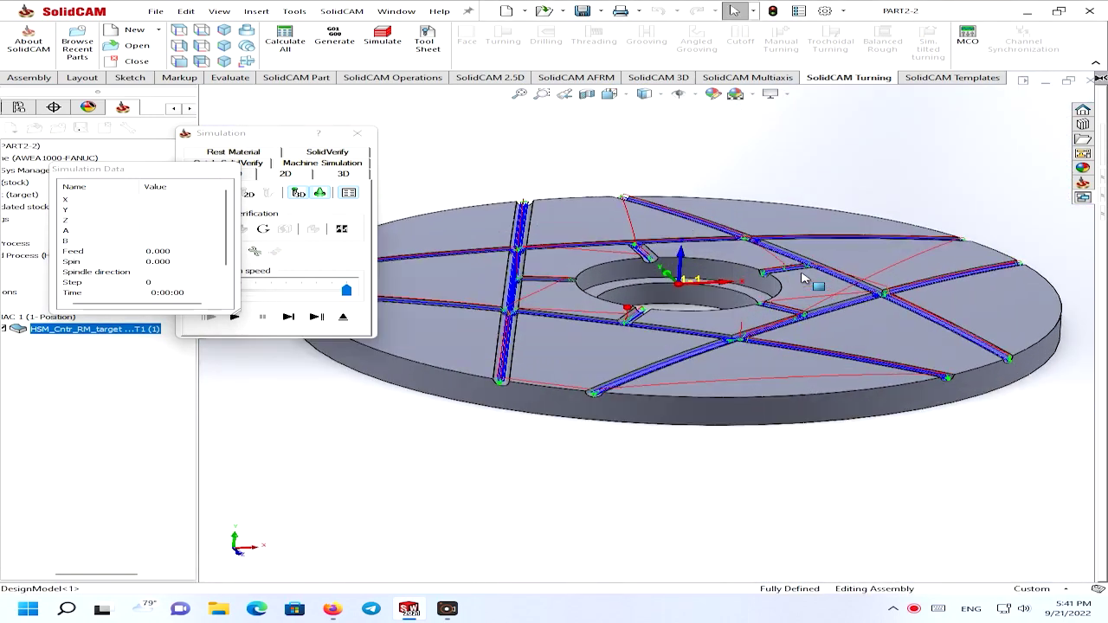
middle_drag(805, 297, 628, 322)
scroll(628, 322, up, 2)
scroll(627, 322, up, 2)
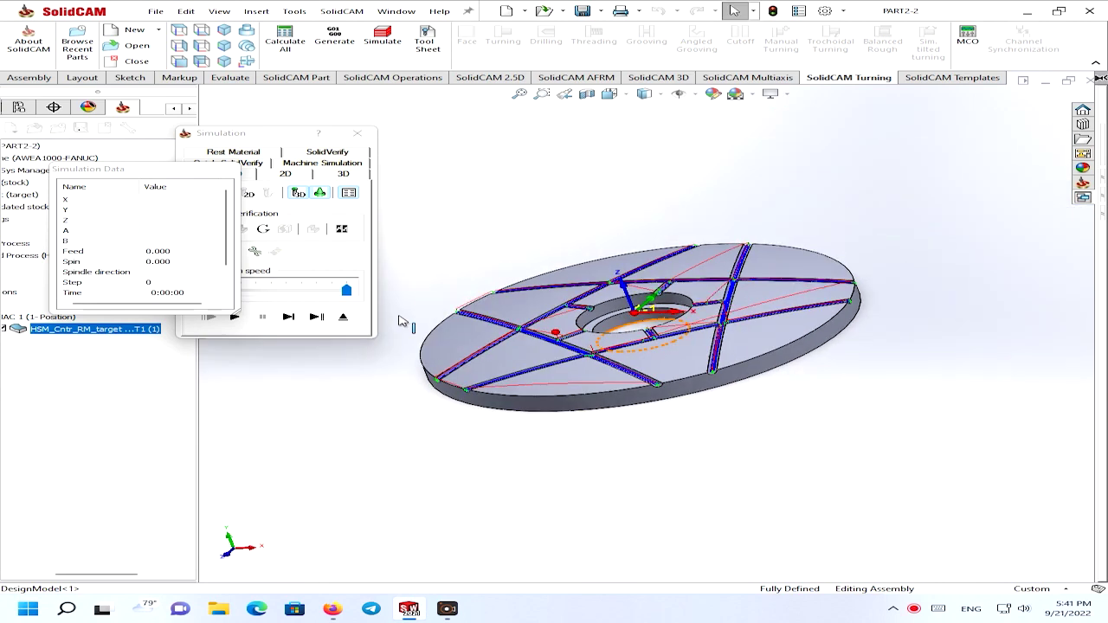
middle_drag(404, 322, 237, 317)
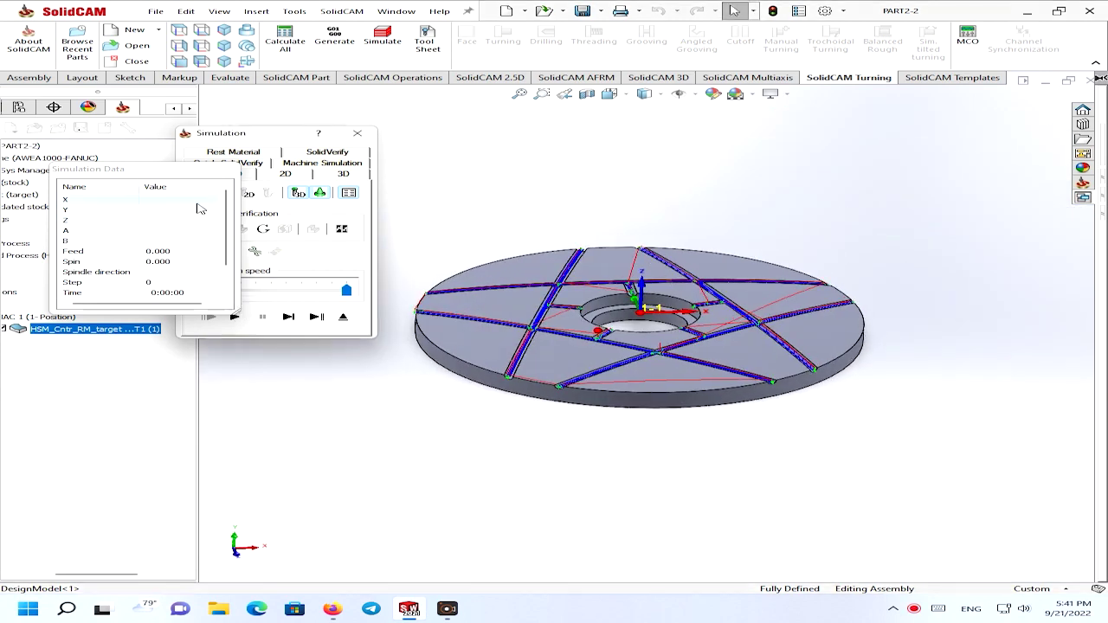
Step: Play the simulation in Host CAD mode, showing the tool on the model
click(349, 192)
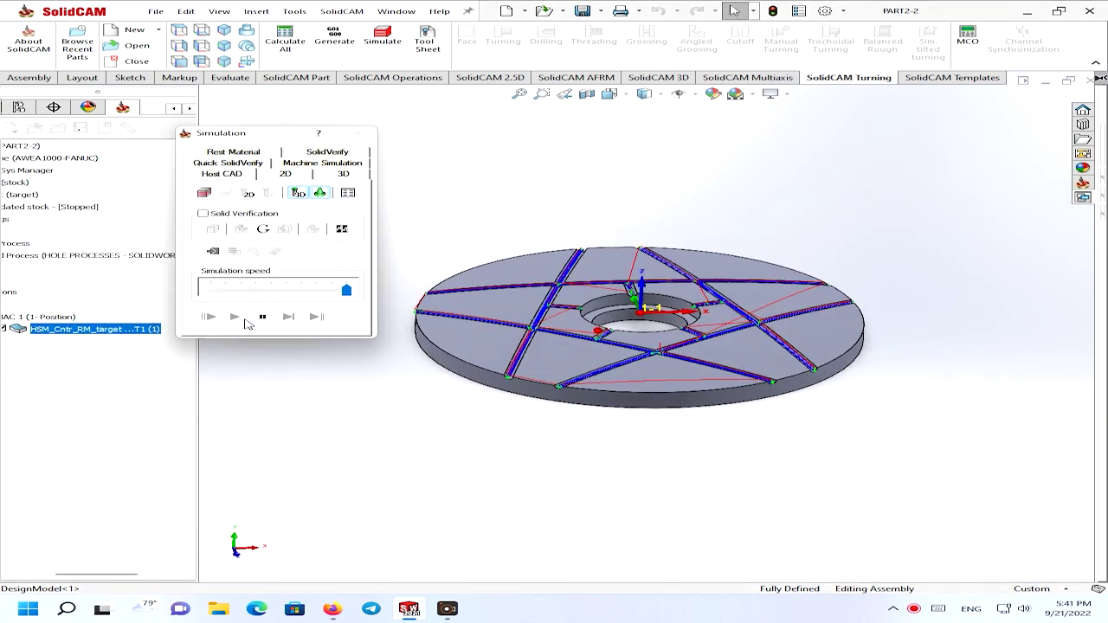
click(235, 317)
mouse_move(674, 332)
middle_down()
mouse_move(744, 376)
mouse_move(600, 350)
middle_up()
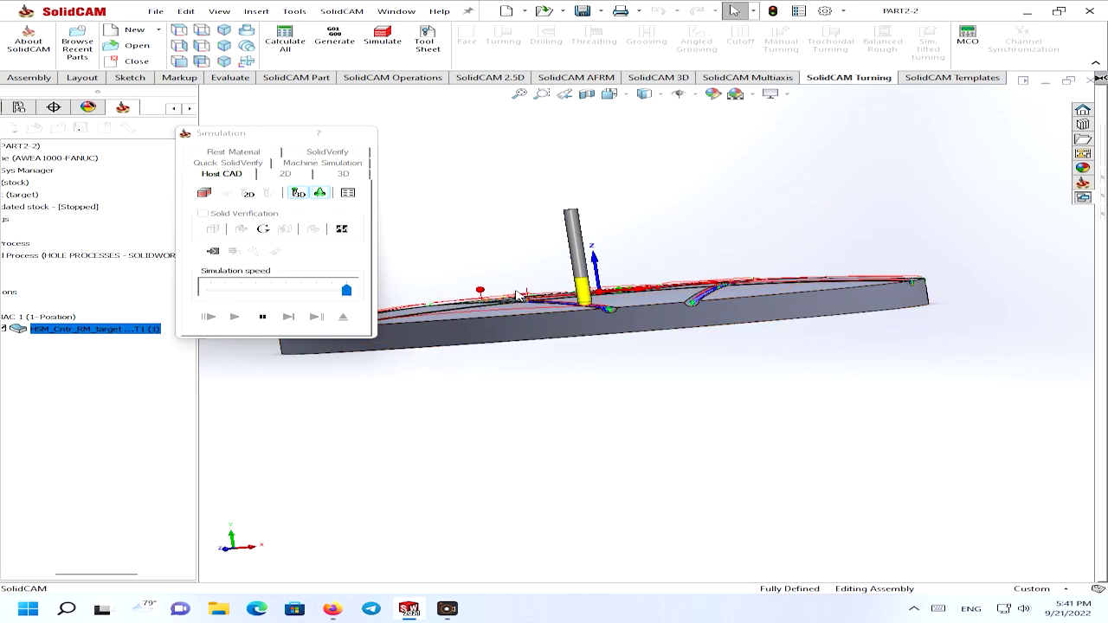
mouse_move(600, 350)
middle_down()
mouse_move(622, 322)
mouse_move(580, 339)
middle_up()
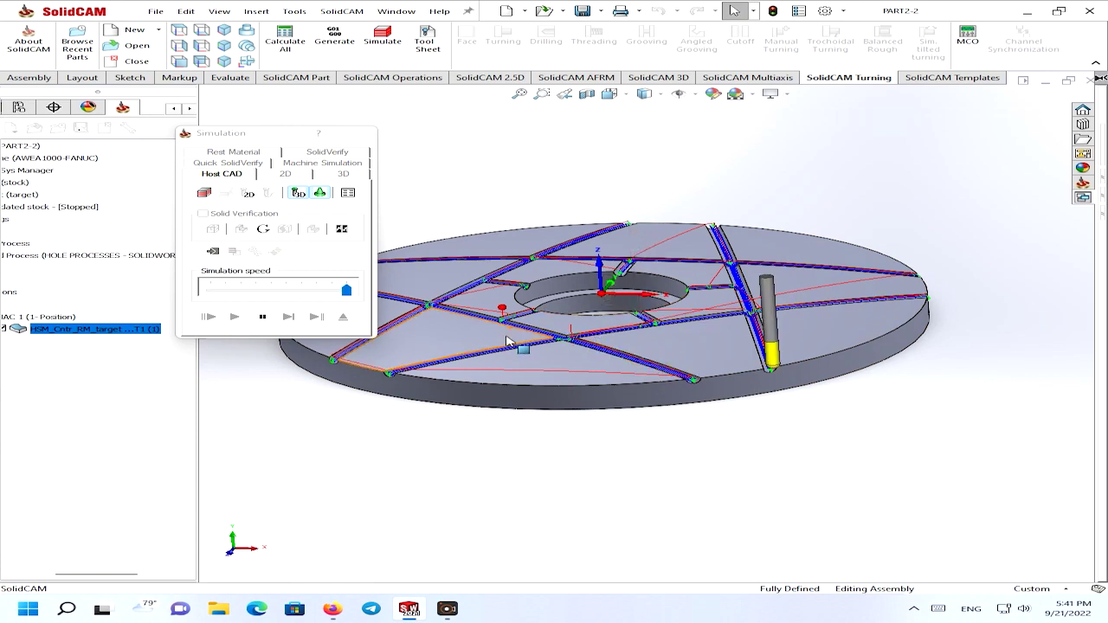
scroll(619, 364, down, 3)
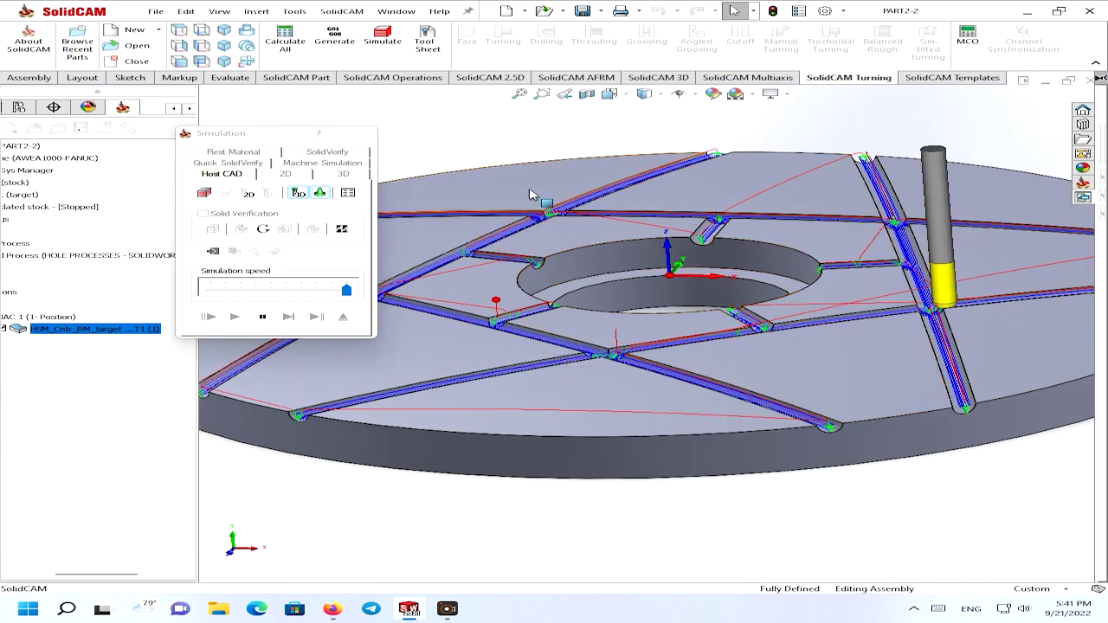
scroll(637, 298, up, 1)
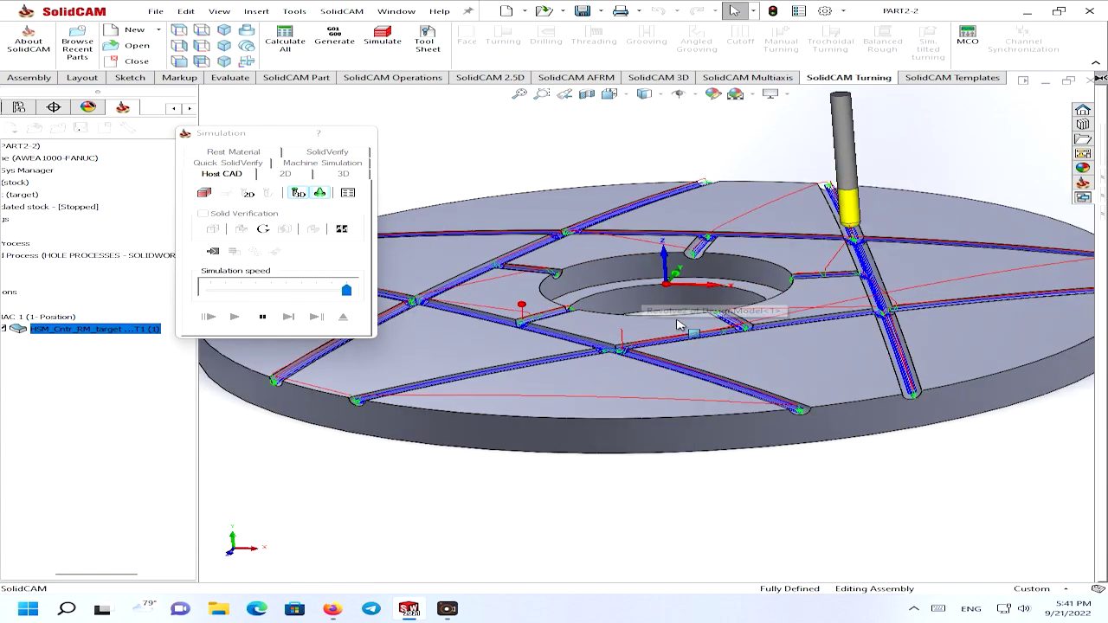
scroll(623, 301, up, 1)
scroll(614, 301, up, 1)
scroll(611, 299, down, 2)
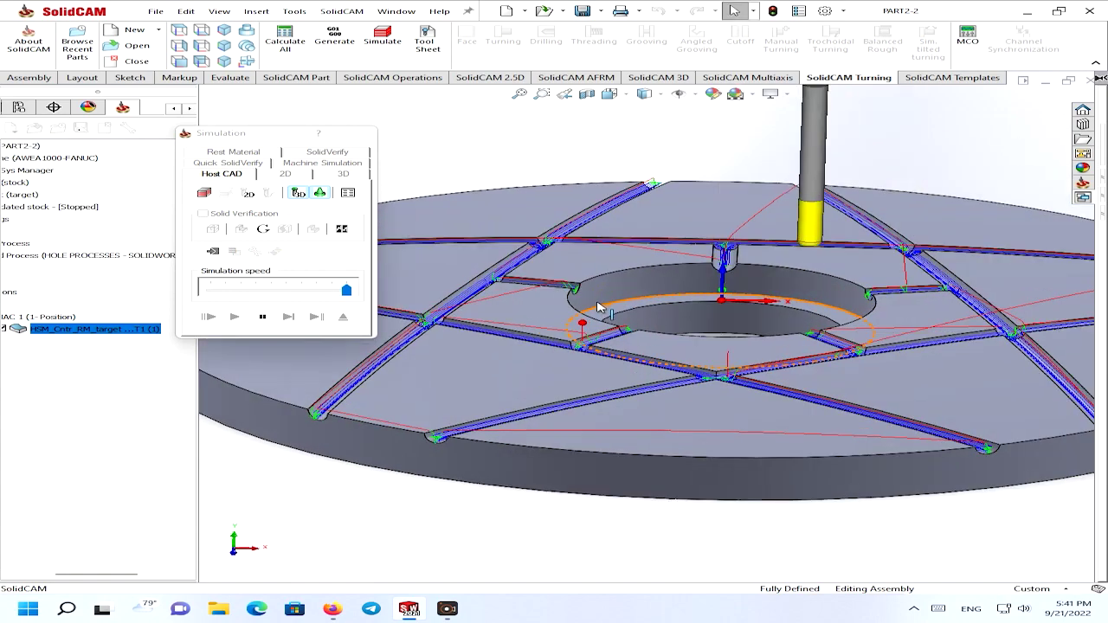
Step: Orbit and zoom around the disc to follow the ball nose tool along the grooves
mouse_move(612, 302)
middle_down()
mouse_move(604, 277)
mouse_move(598, 316)
middle_up()
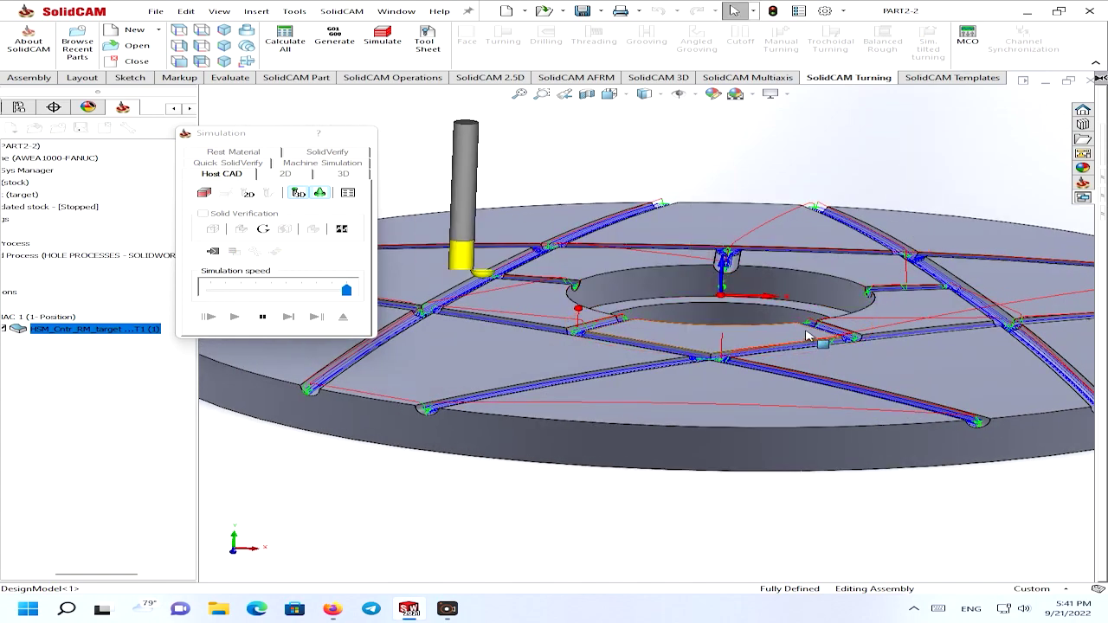
scroll(923, 271, down, 1)
scroll(923, 271, down, 1)
mouse_move(923, 271)
middle_down()
mouse_move(692, 395)
mouse_move(613, 227)
middle_up()
scroll(691, 396, up, 3)
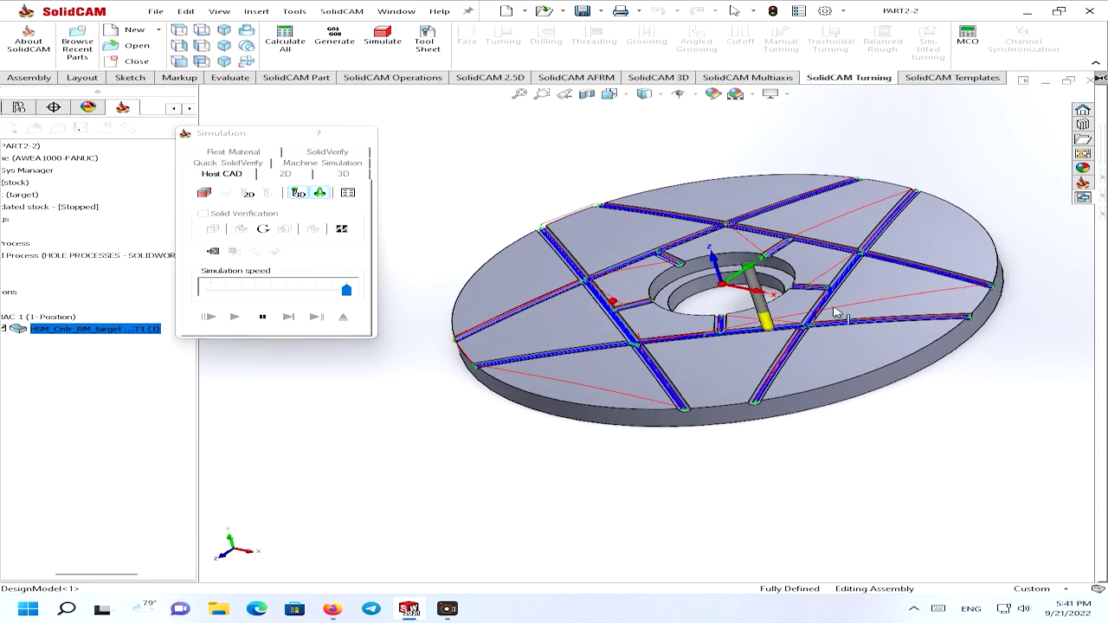
scroll(612, 227, down, 3)
scroll(612, 227, up, 3)
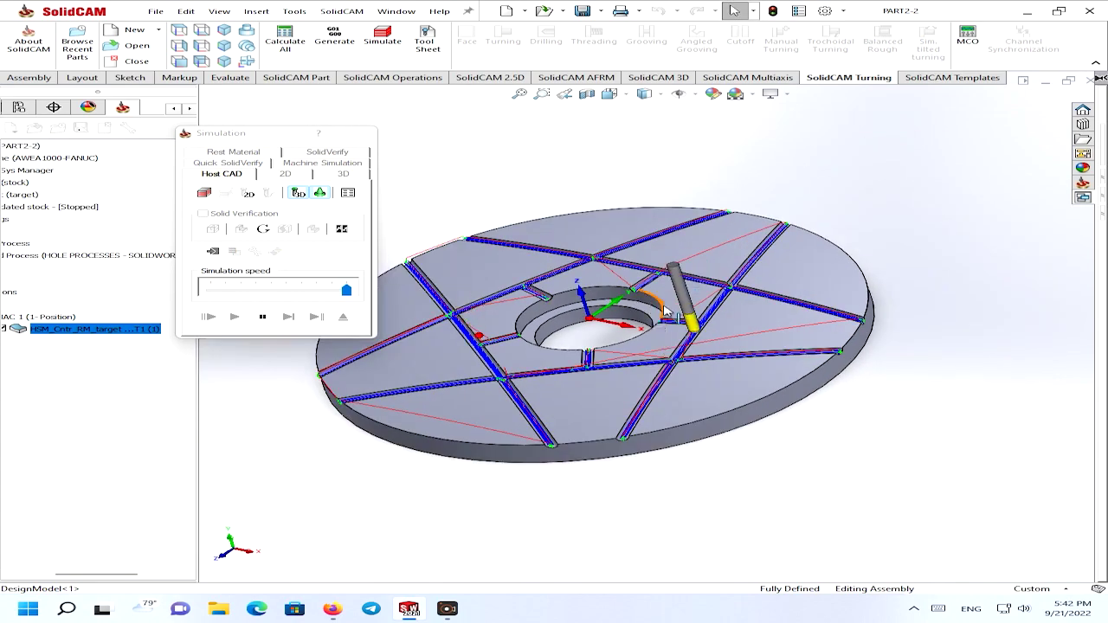
mouse_move(687, 255)
middle_down()
mouse_move(537, 354)
mouse_move(632, 428)
mouse_move(459, 305)
middle_up()
scroll(537, 354, up, 1)
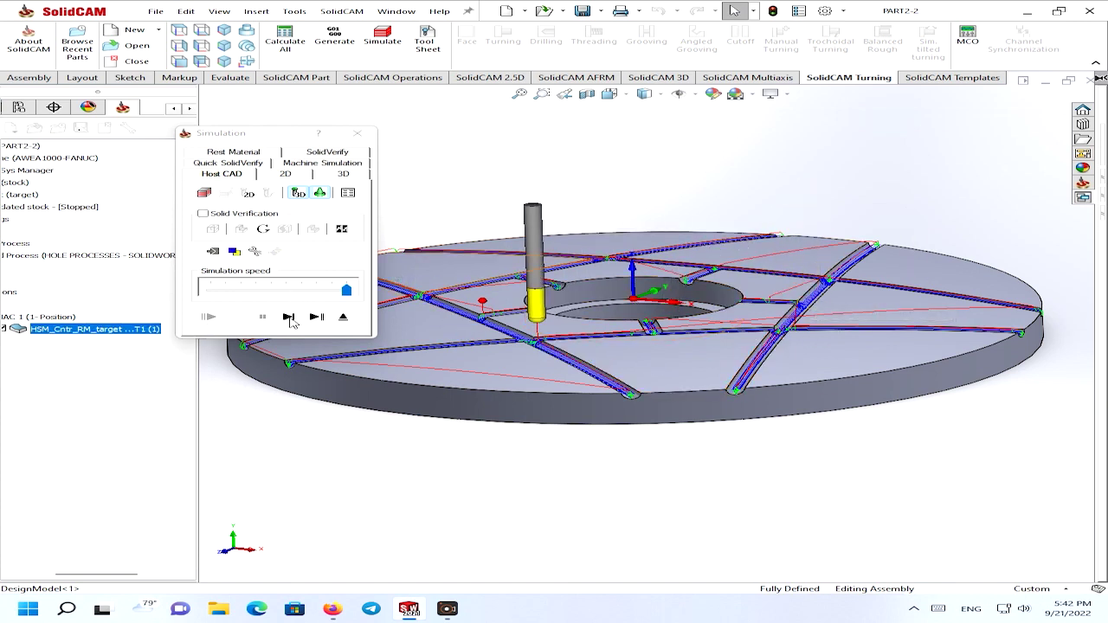
Step: Reopen the HSM Contour Rest operation and enter a step over of 1 on its Passes page
click(343, 318)
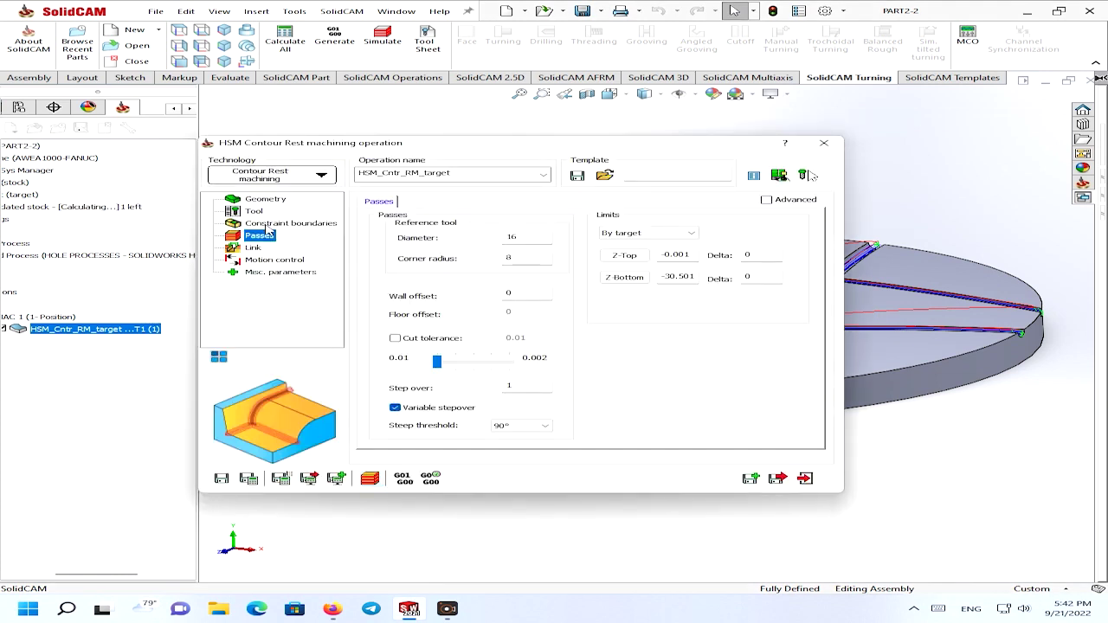
click(254, 214)
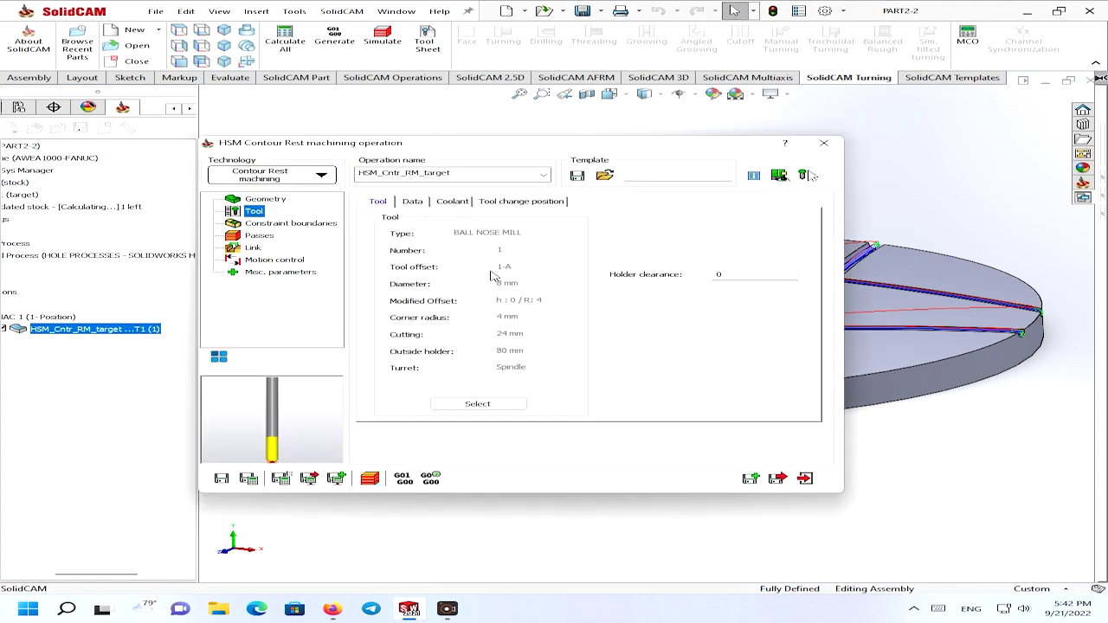
click(258, 237)
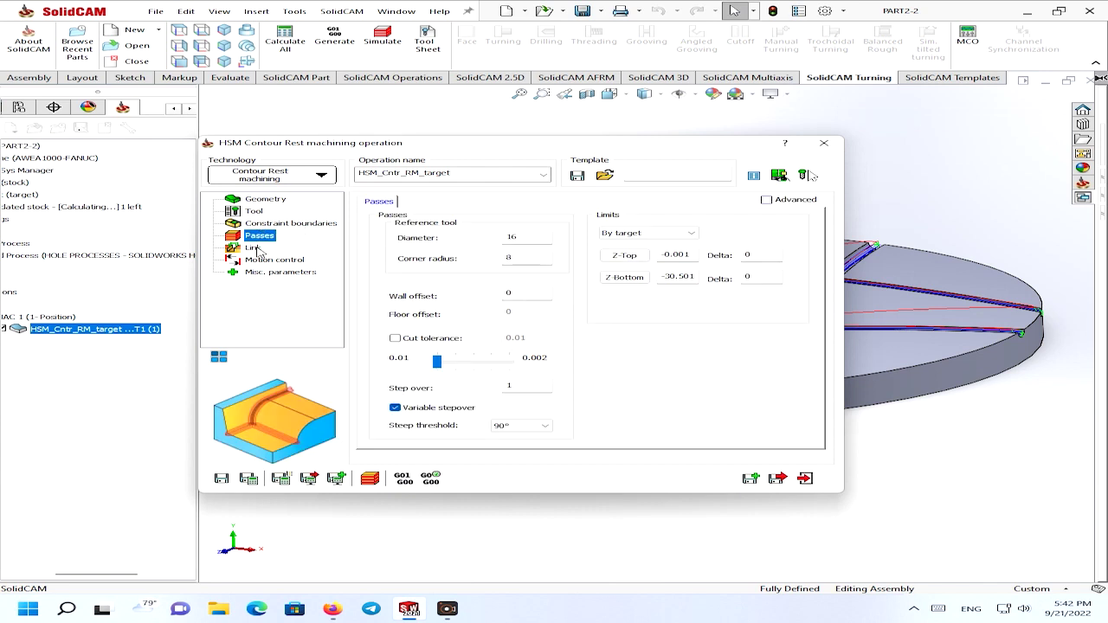
mouse_move(413, 313)
click(510, 385)
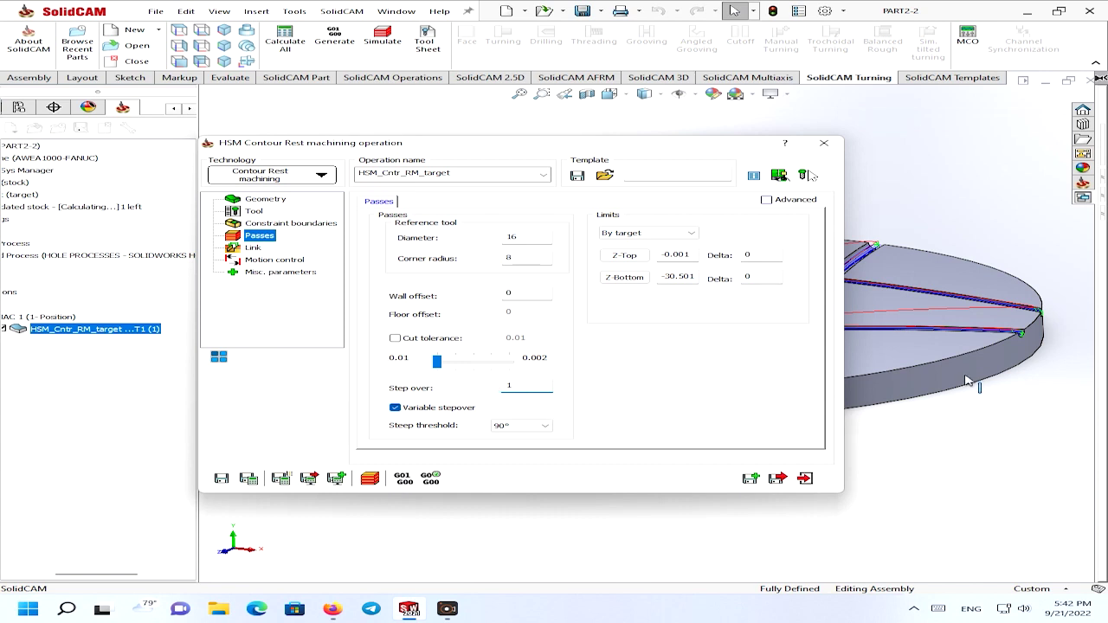
scroll(968, 381, down, 5)
click(879, 308)
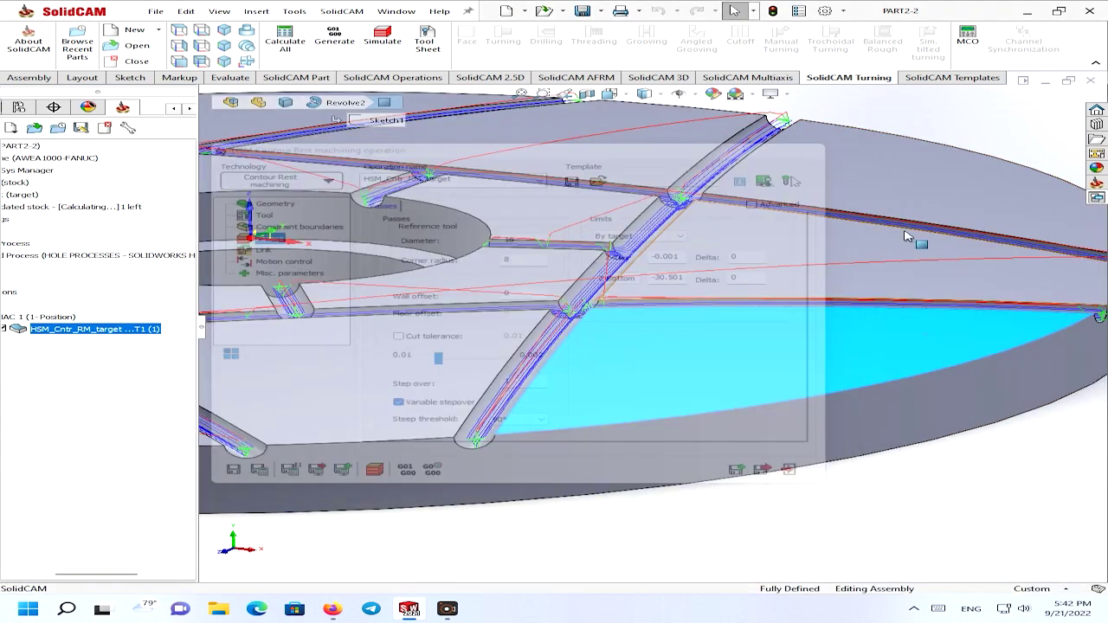
scroll(907, 236, up, 3)
middle_drag(737, 353, 450, 396)
scroll(477, 421, down, 5)
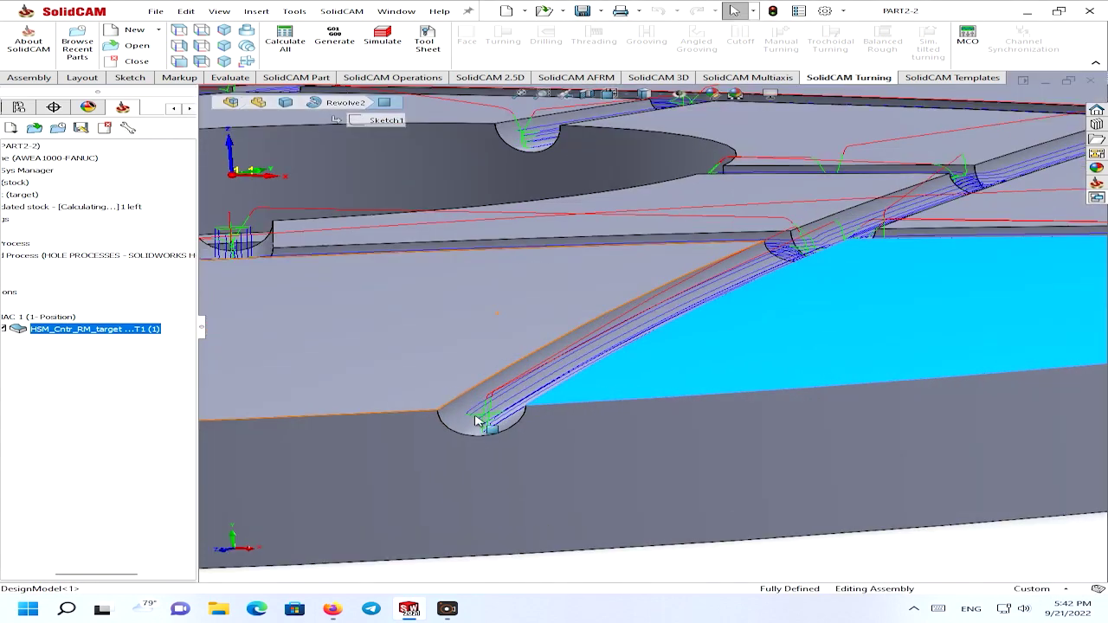
scroll(477, 422, down, 2)
scroll(511, 429, down, 1)
scroll(489, 420, down, 2)
scroll(485, 363, down, 2)
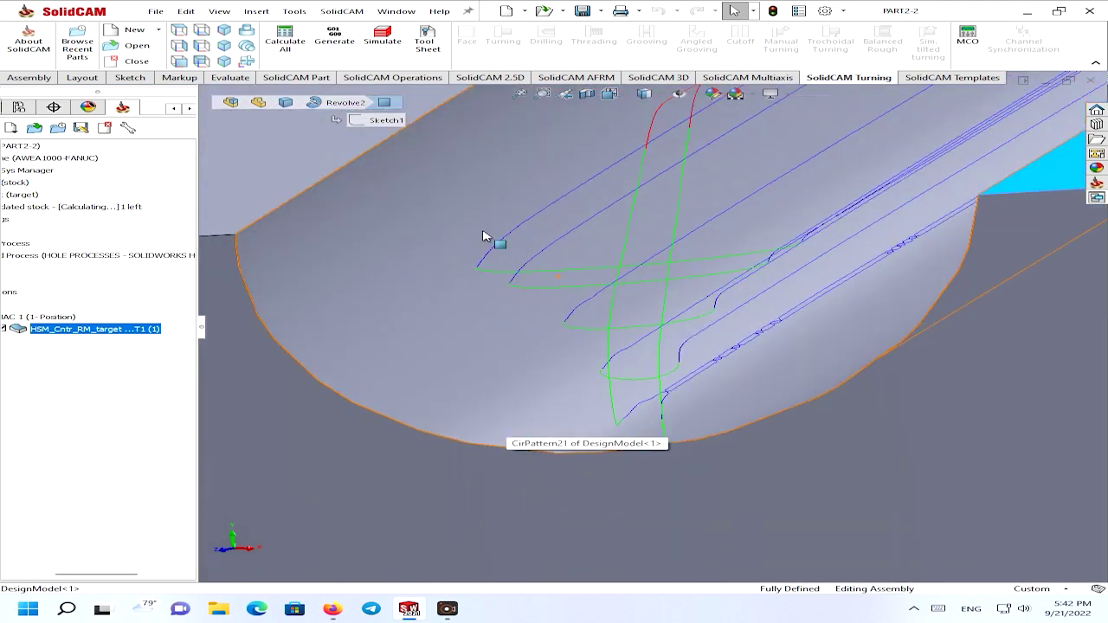
scroll(638, 321, up, 2)
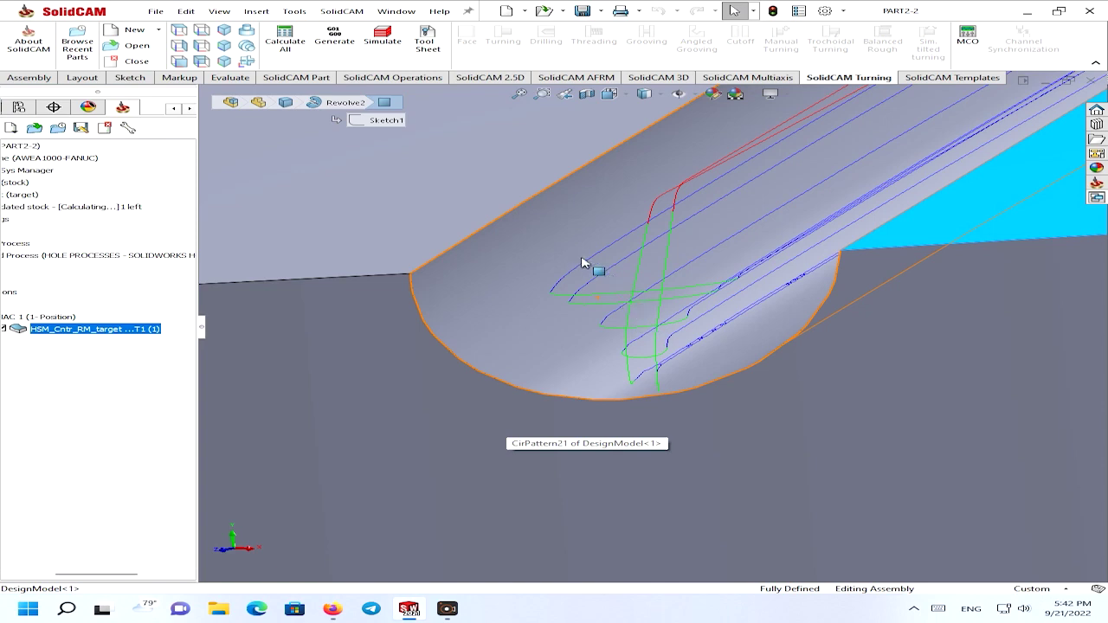
scroll(610, 260, up, 2)
scroll(640, 299, up, 2)
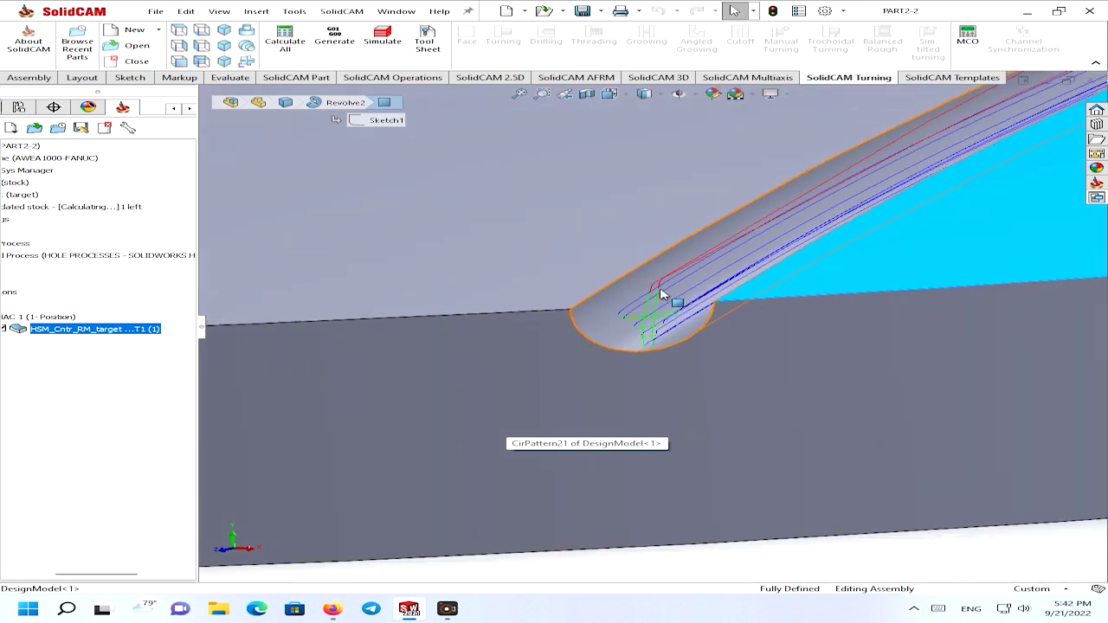
scroll(648, 314, up, 2)
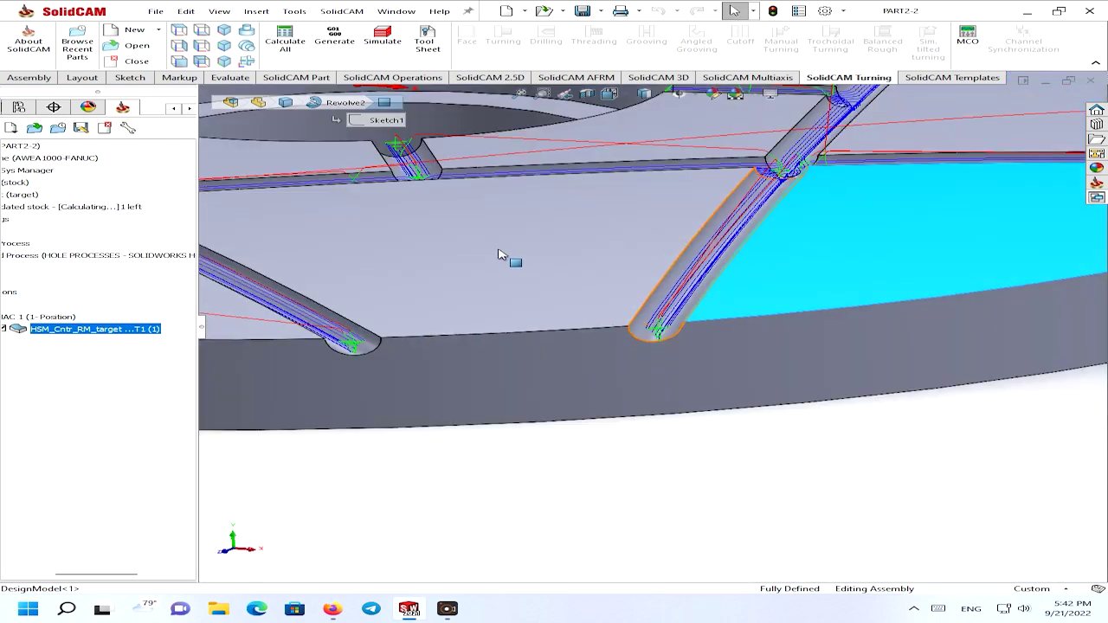
scroll(515, 260, up, 2)
middle_drag(555, 332, 620, 330)
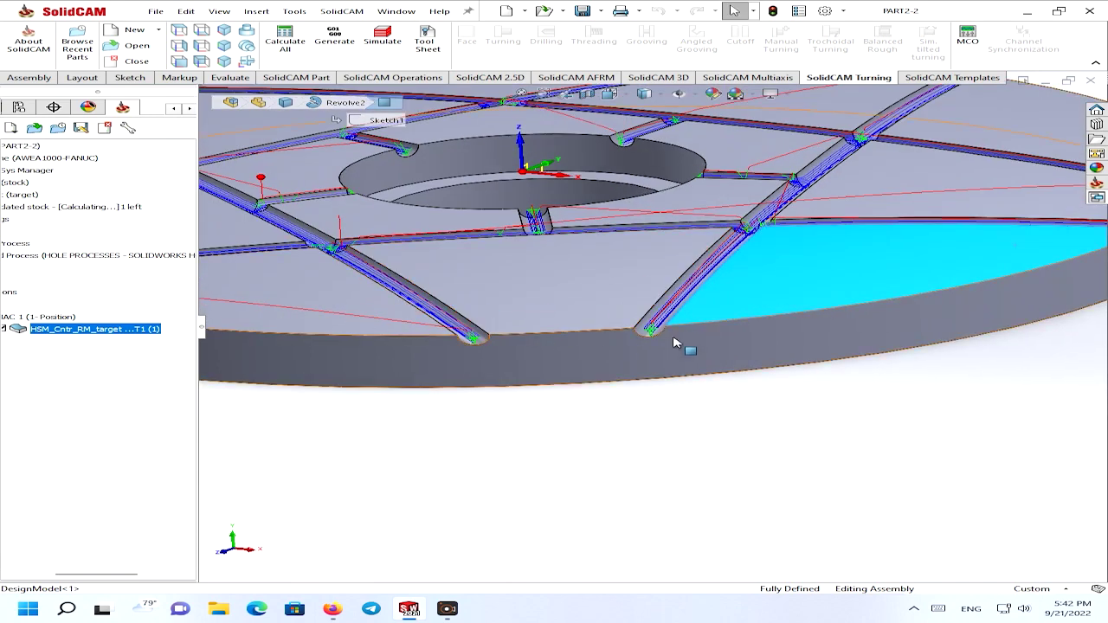
double_click(111, 332)
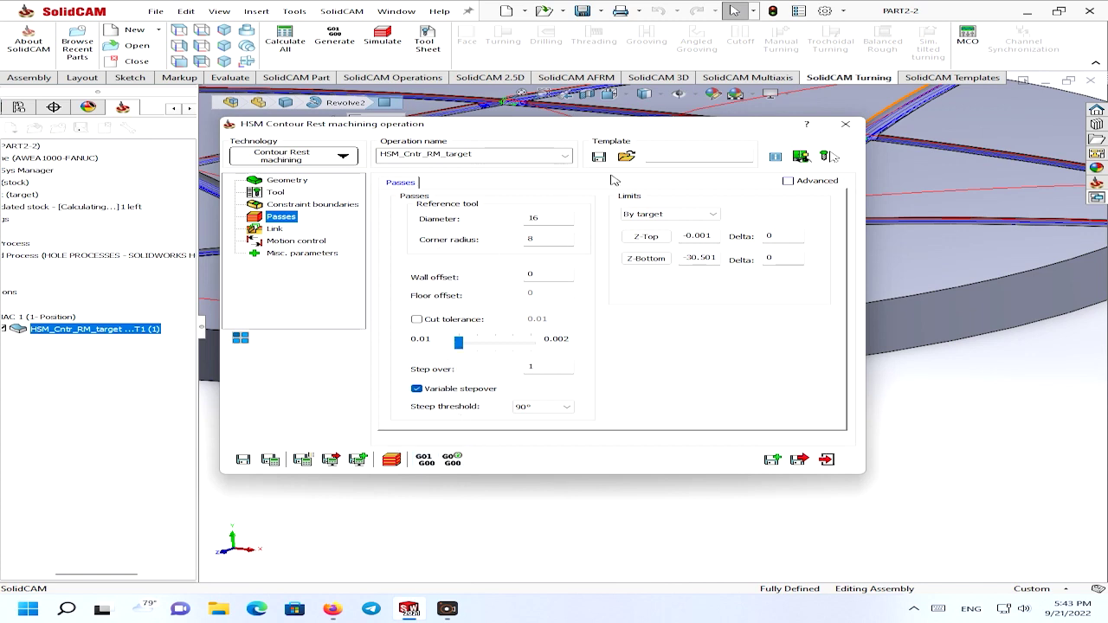
Step: Start 'Gcode with time calculation', cancel its progress, and exit the HSM Contour Rest dialog
click(457, 464)
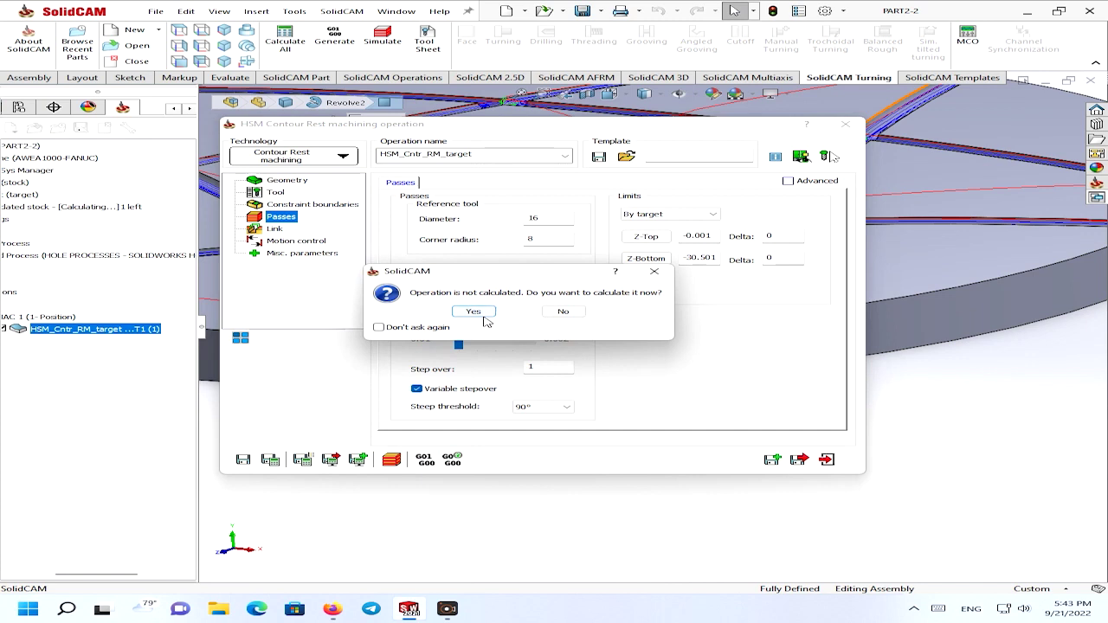
click(474, 312)
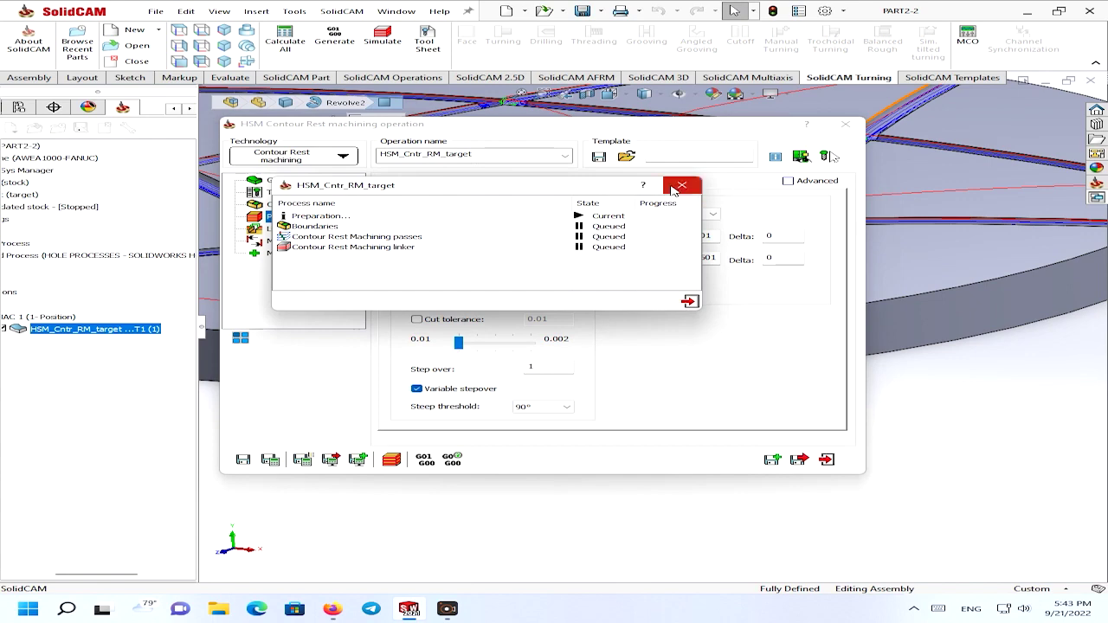
click(690, 300)
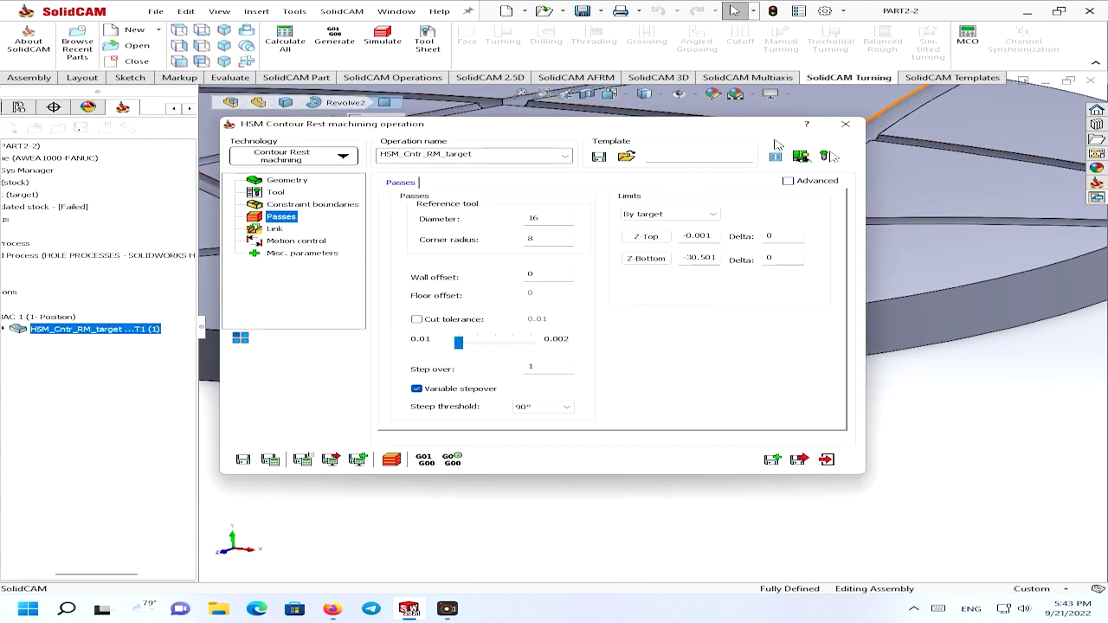
click(841, 126)
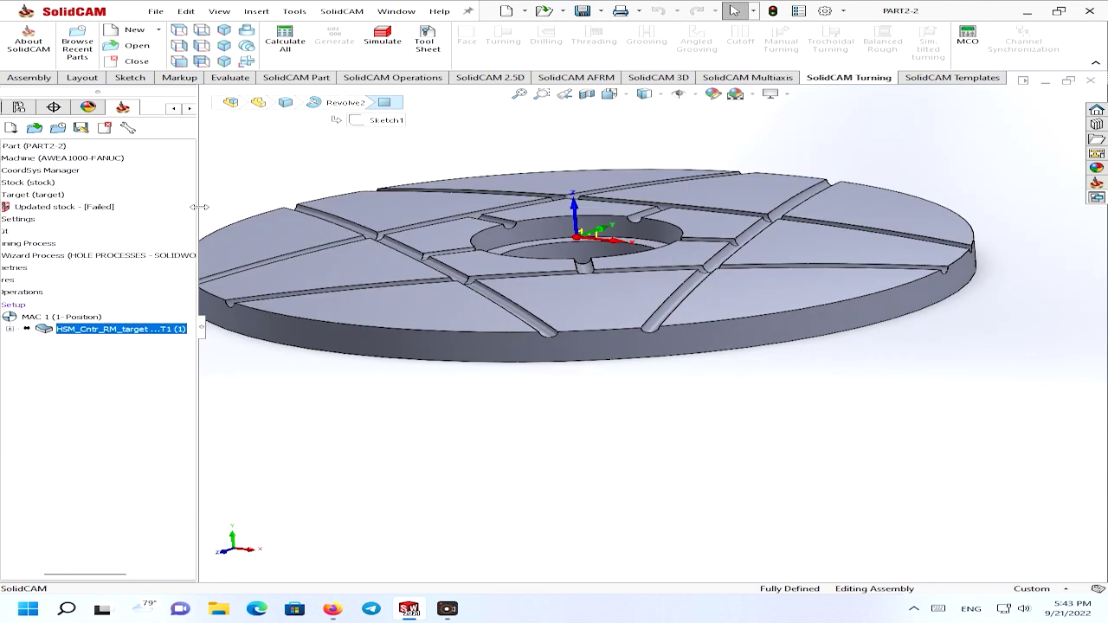
Step: Run Calculate All to compute the HSM_RM_target toolpath along the grooves
click(271, 33)
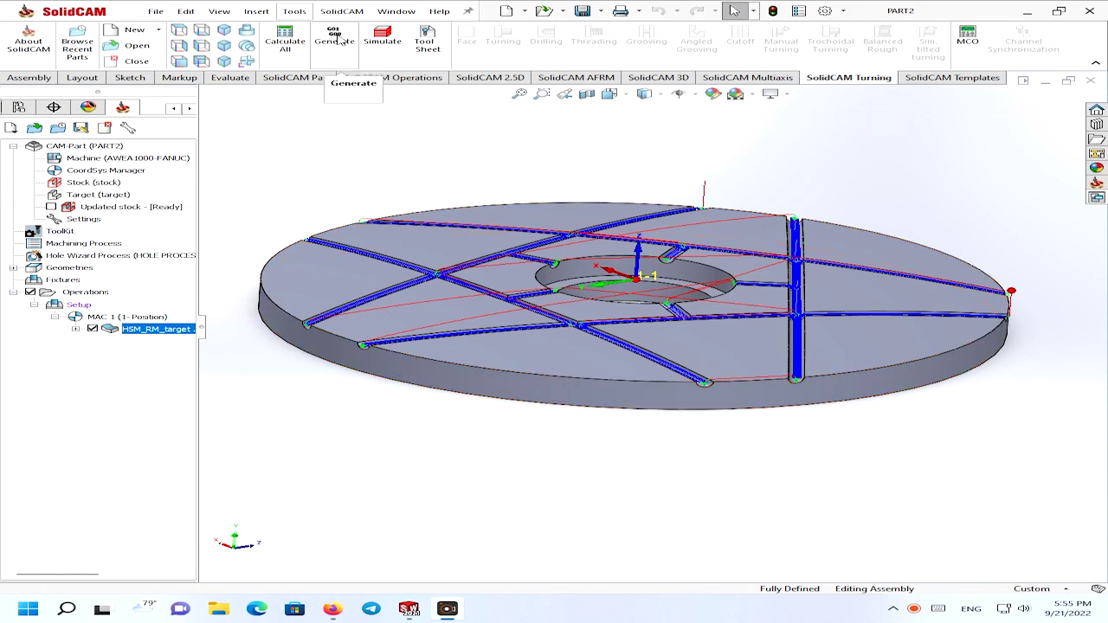
Step: Generate the G-code, accepting the post-processor warning, so PART2.TAP opens in CIMCO Edit
click(340, 41)
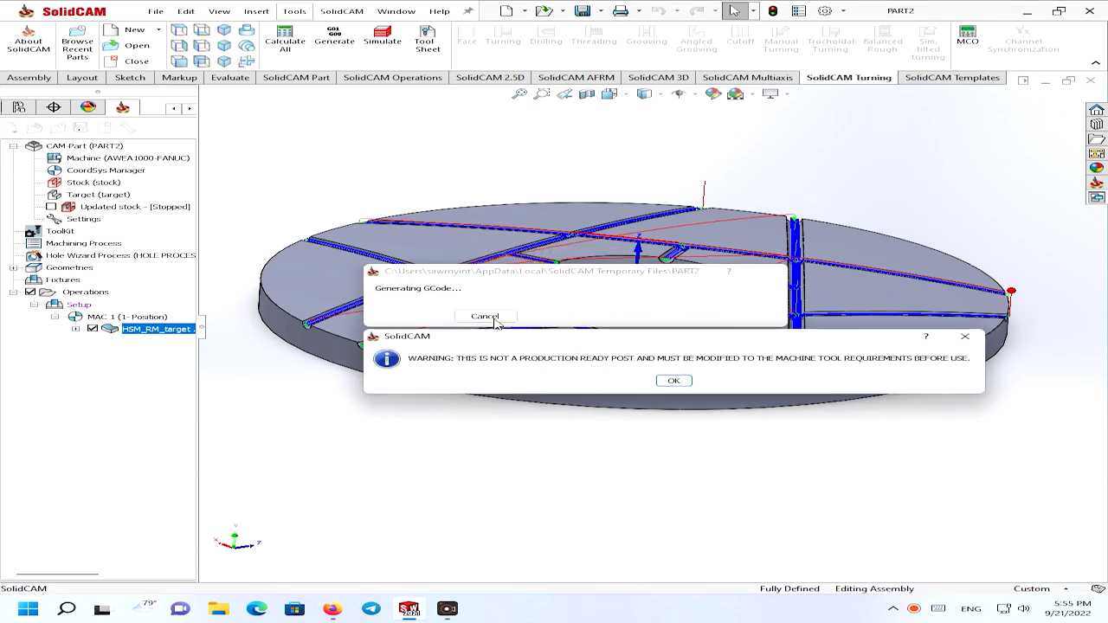
click(675, 382)
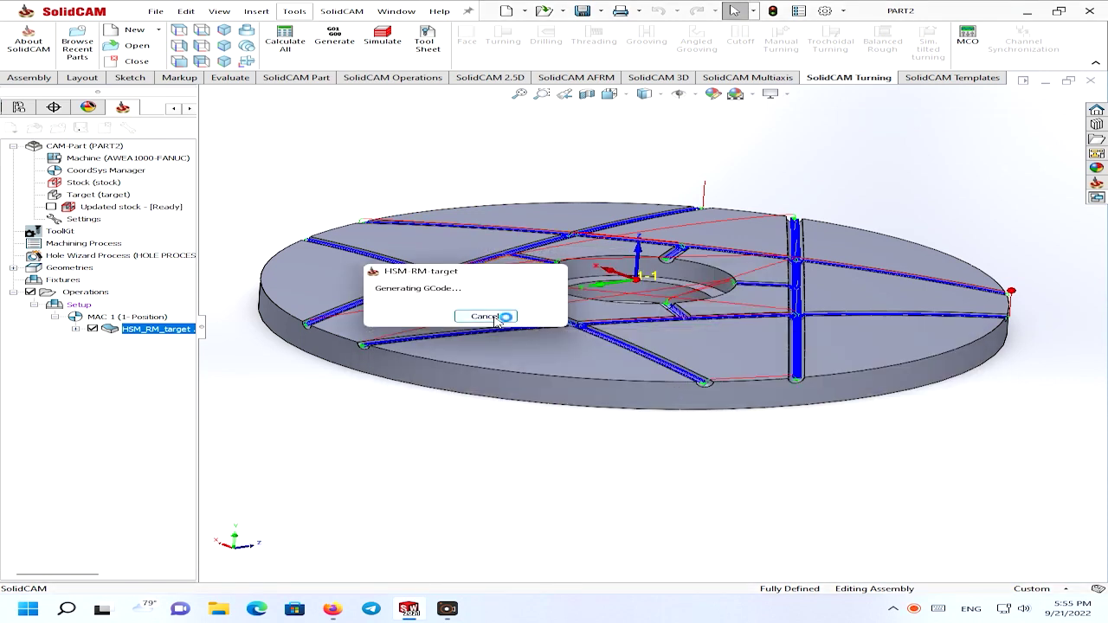
click(485, 317)
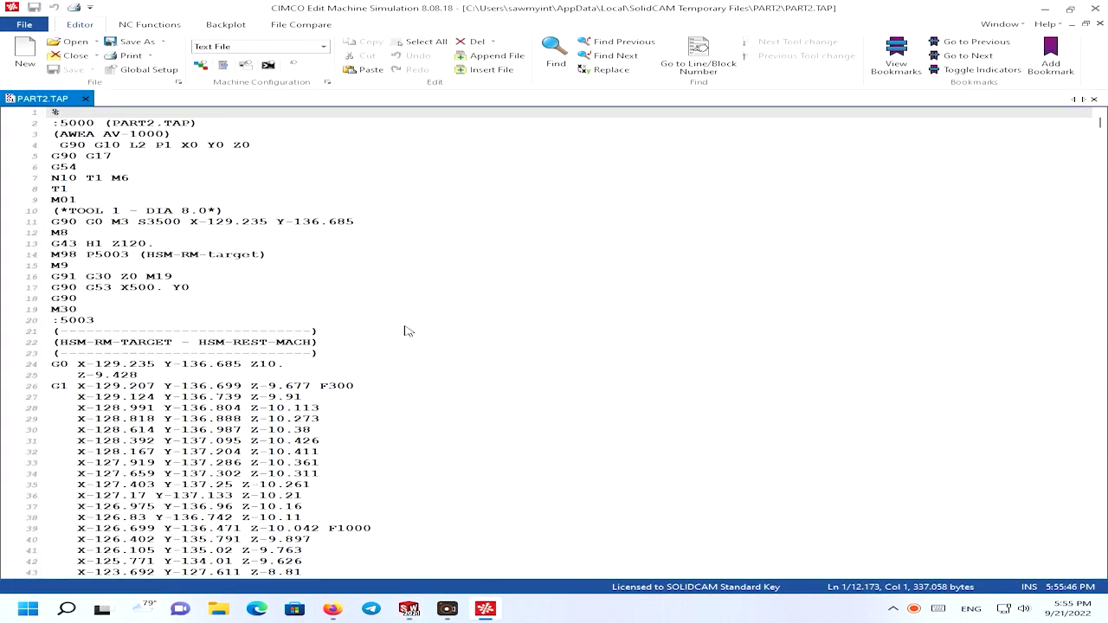
Step: Scroll through the PART2.TAP G-code to review the toolpath coordinates
scroll(381, 277, down, 5)
scroll(381, 277, up, 5)
scroll(805, 144, down, 4)
scroll(818, 234, down, 3)
scroll(762, 217, down, 2)
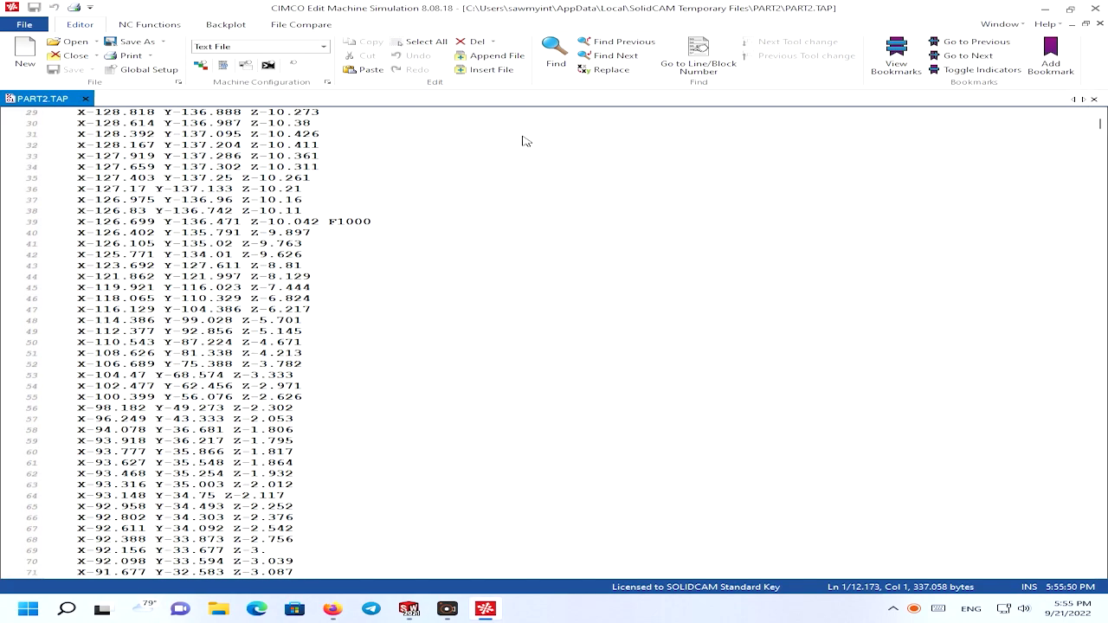
scroll(268, 145, down, 3)
scroll(268, 139, up, 10)
scroll(269, 139, up, 3)
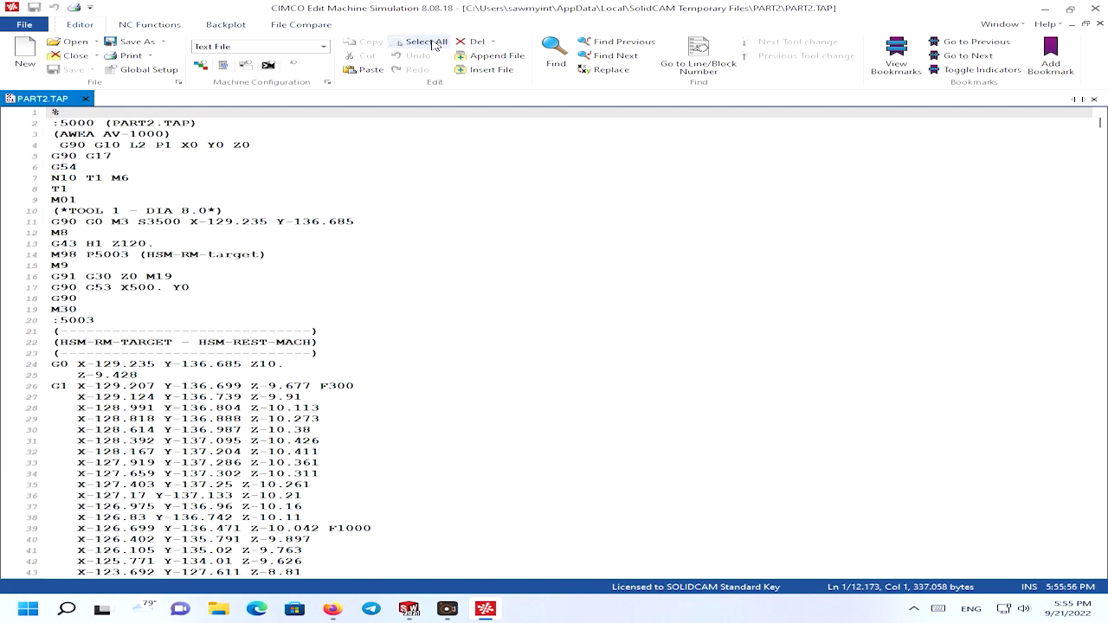
scroll(463, 130, down, 3)
scroll(458, 136, up, 2)
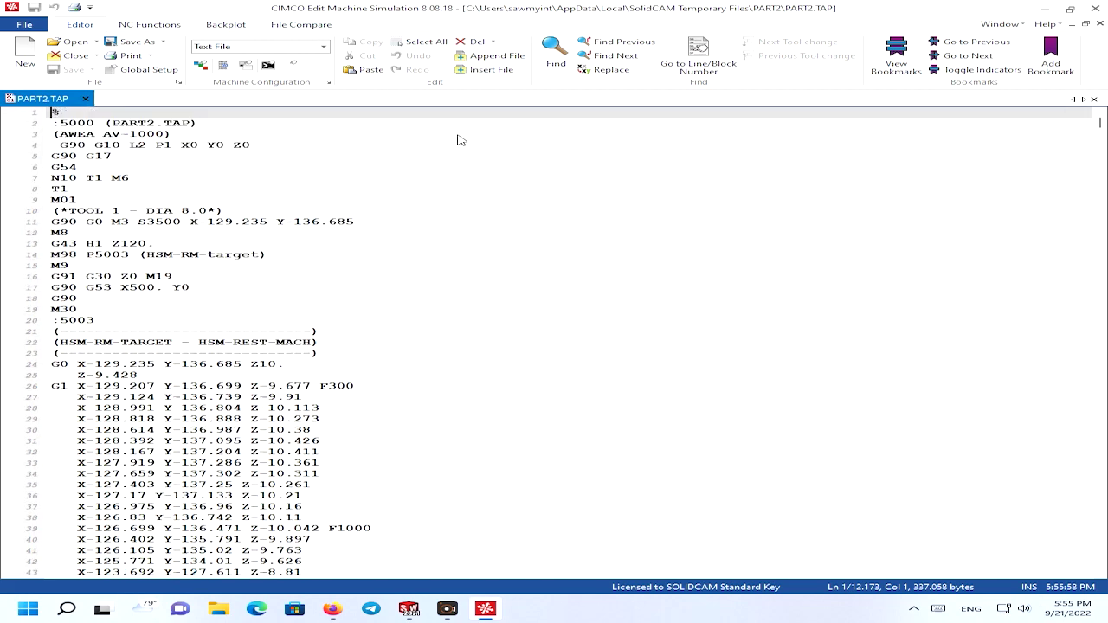
scroll(453, 141, down, 4)
scroll(453, 141, up, 3)
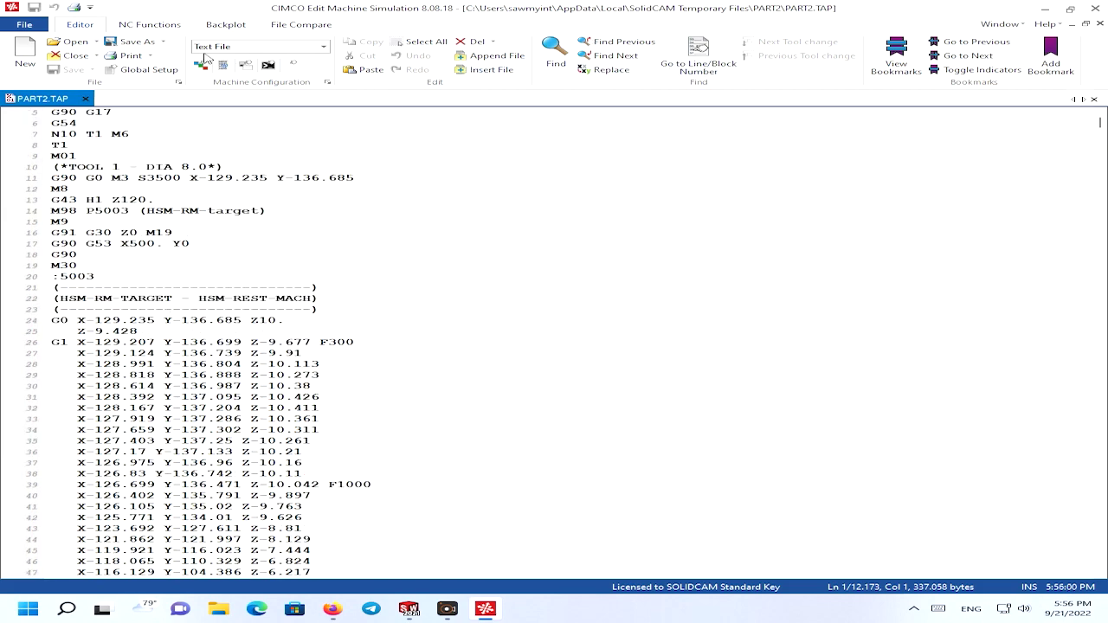
scroll(53, 125, up, 2)
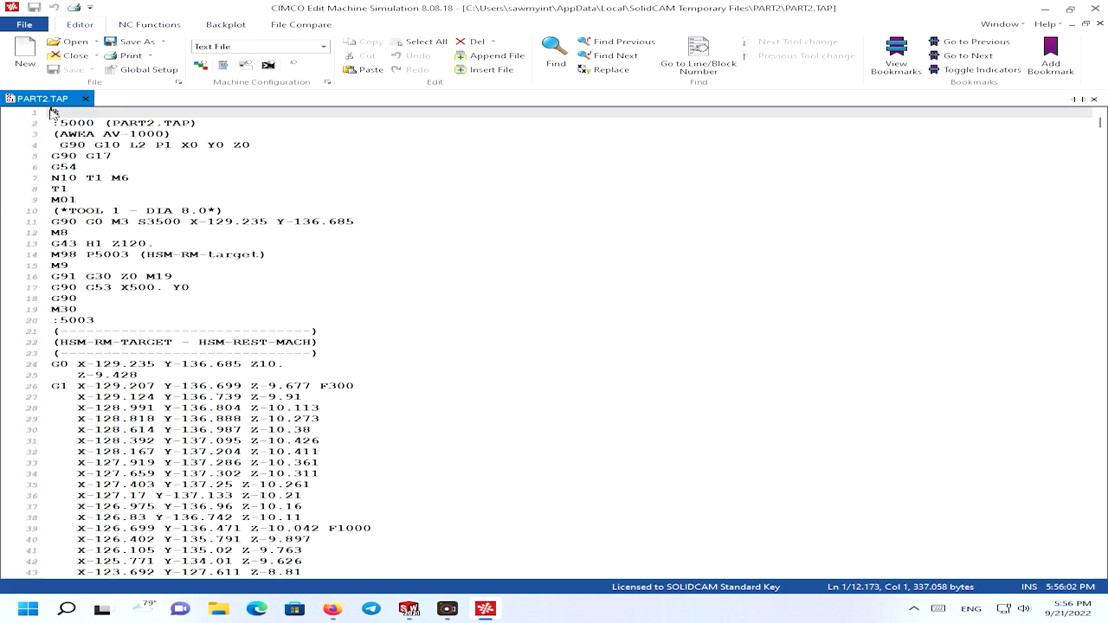
Step: Create a blank Untitled document, then return to PART2.TAP and scroll its code again
click(24, 66)
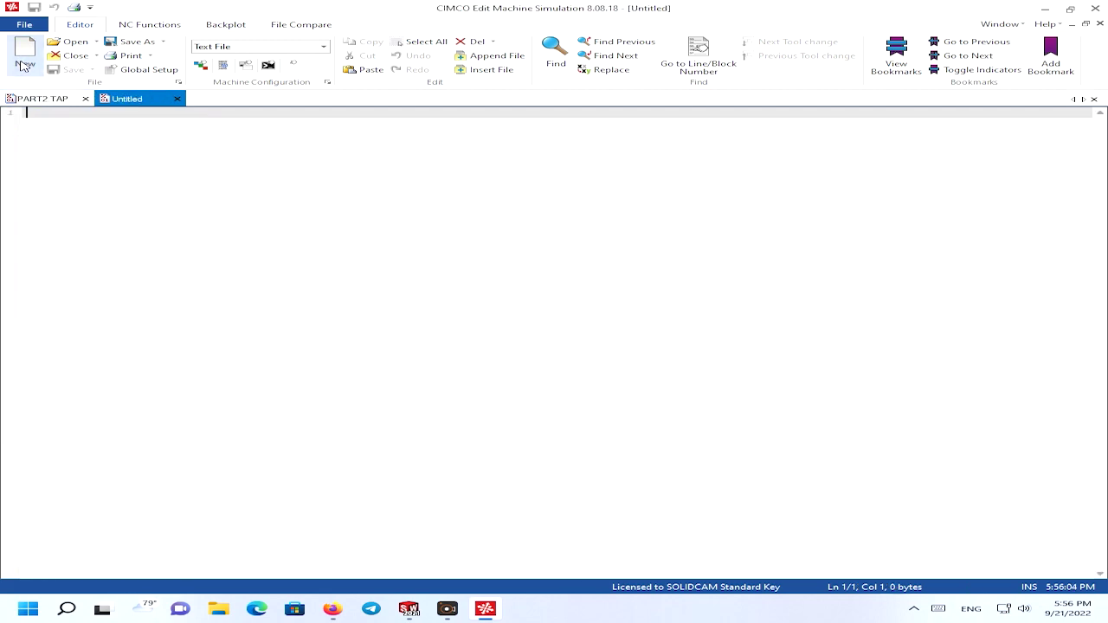
click(43, 99)
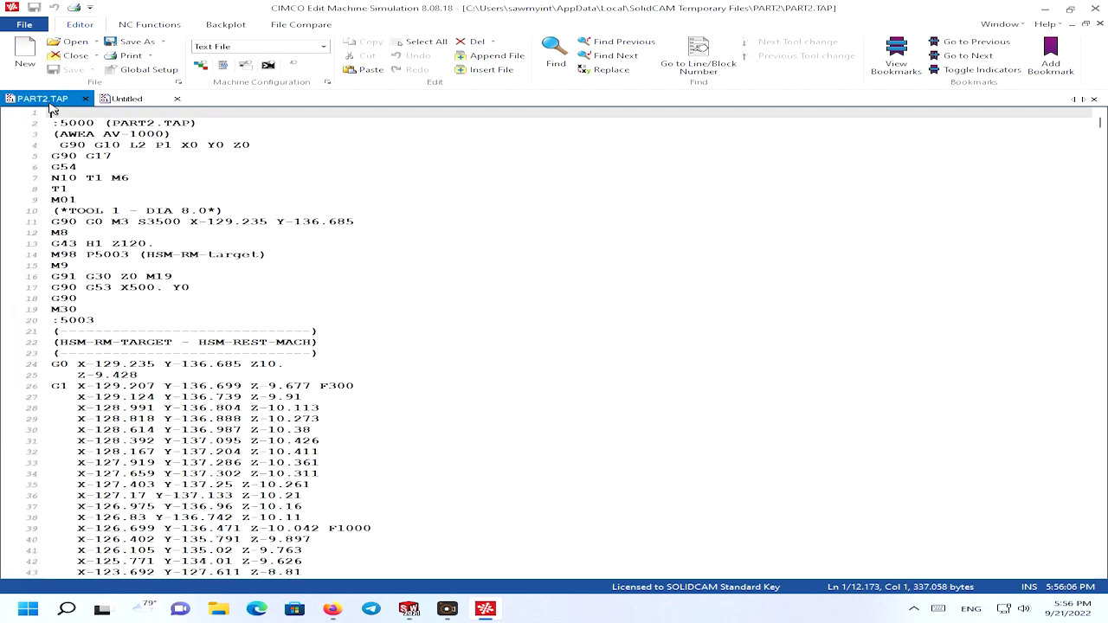
scroll(143, 169, down, 4)
scroll(143, 169, down, 2)
scroll(143, 169, up, 2)
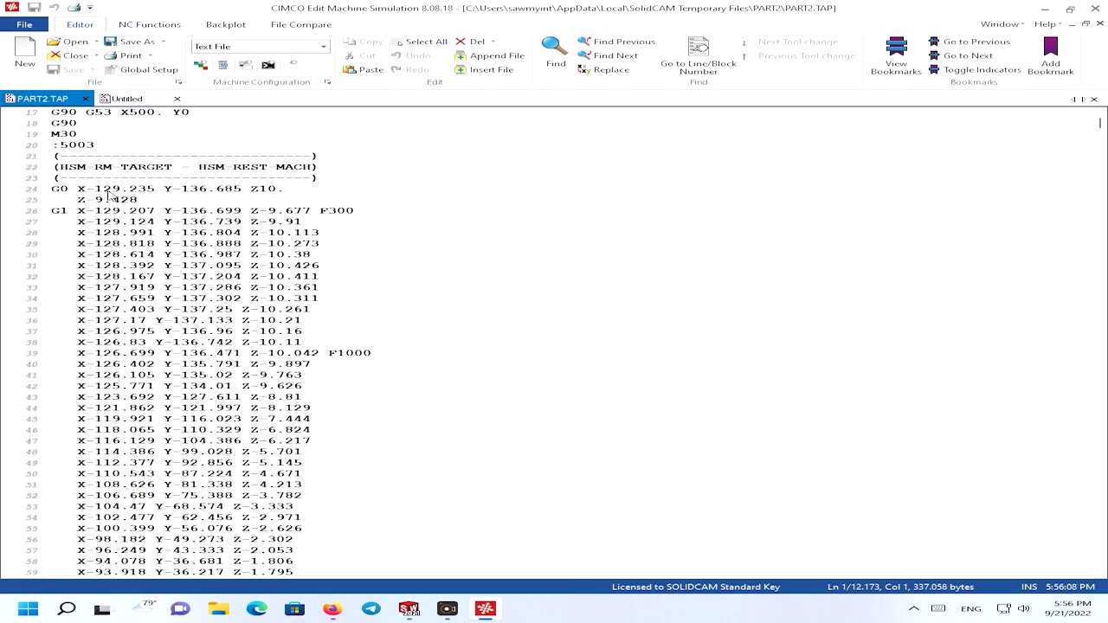
scroll(112, 194, up, 3)
scroll(113, 194, up, 1)
scroll(126, 191, down, 4)
scroll(188, 193, down, 3)
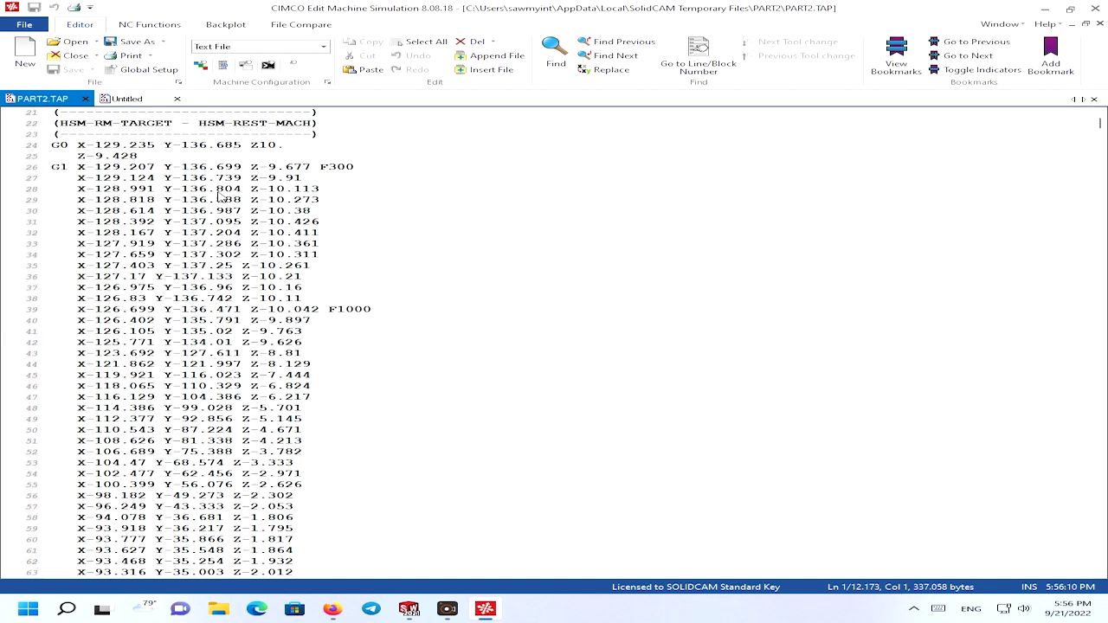
scroll(217, 196, down, 2)
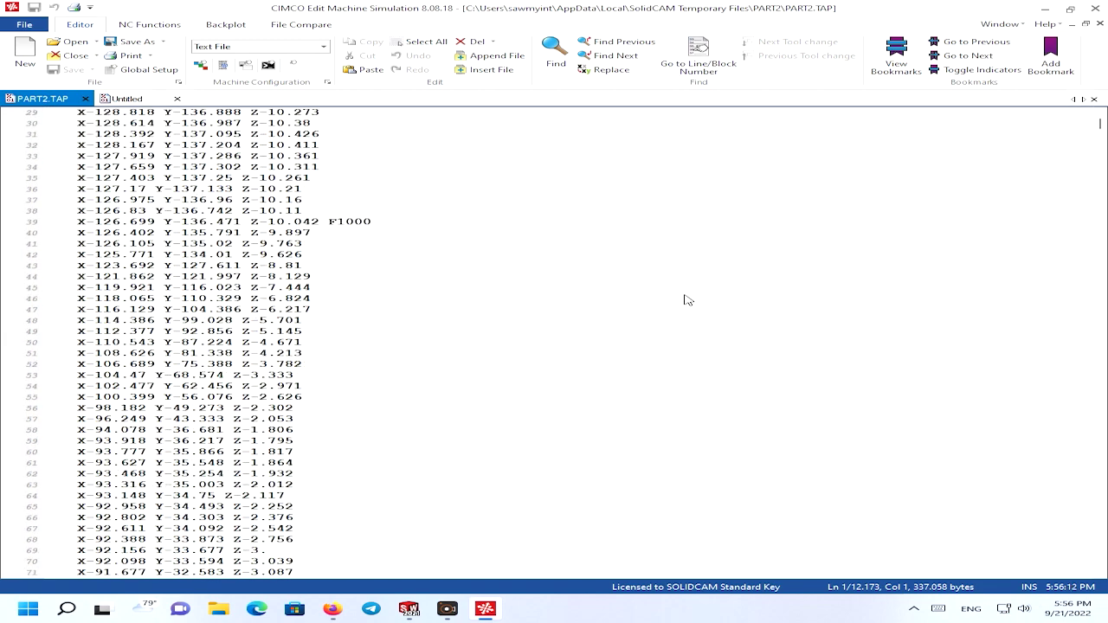